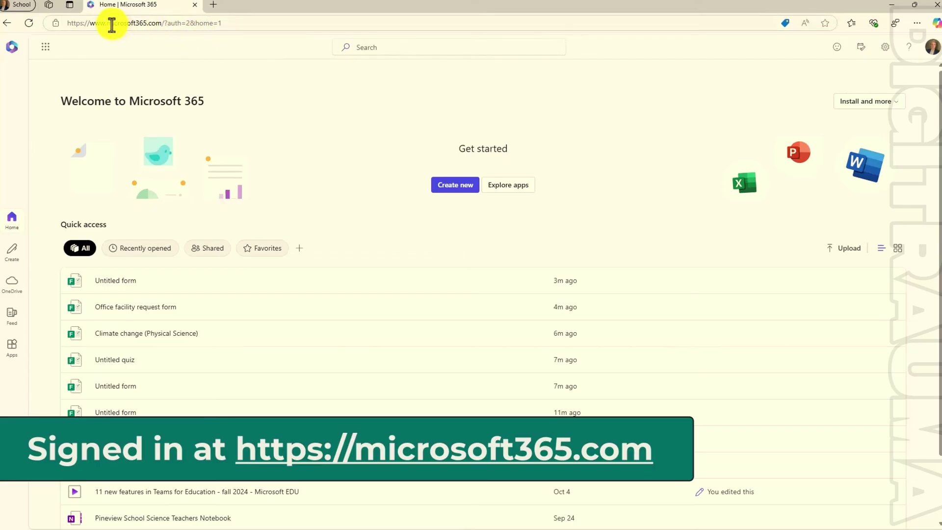
# Open Microsoft Forms from the Microsoft 365 home page and create a new blank form
pyautogui.click(46, 49)
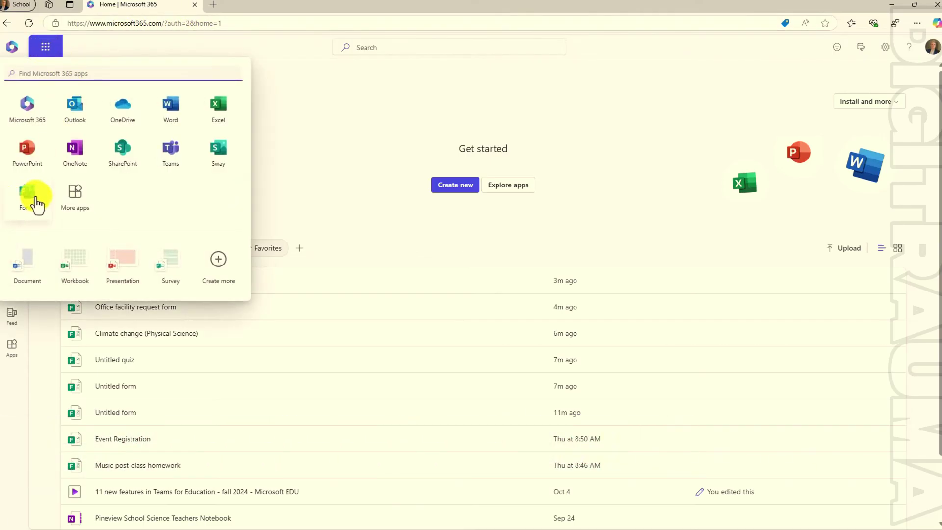
pyautogui.click(29, 197)
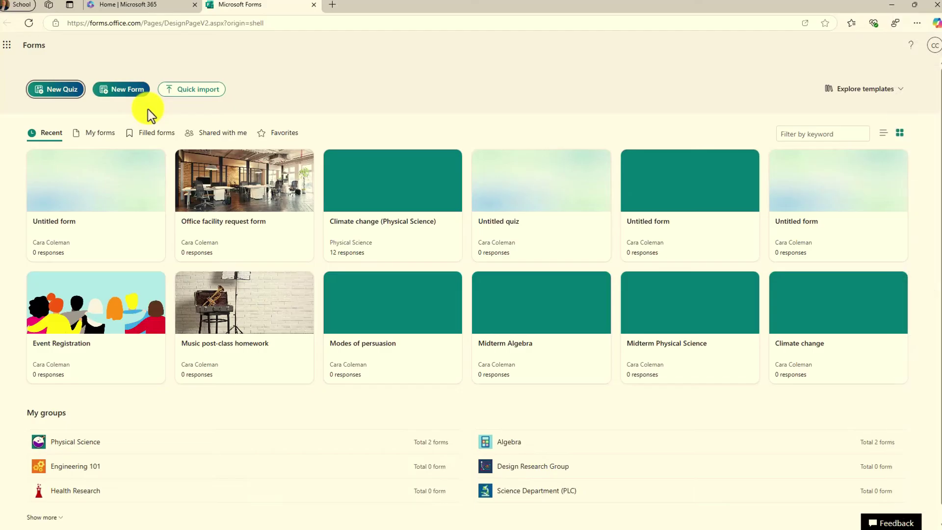
pyautogui.click(122, 91)
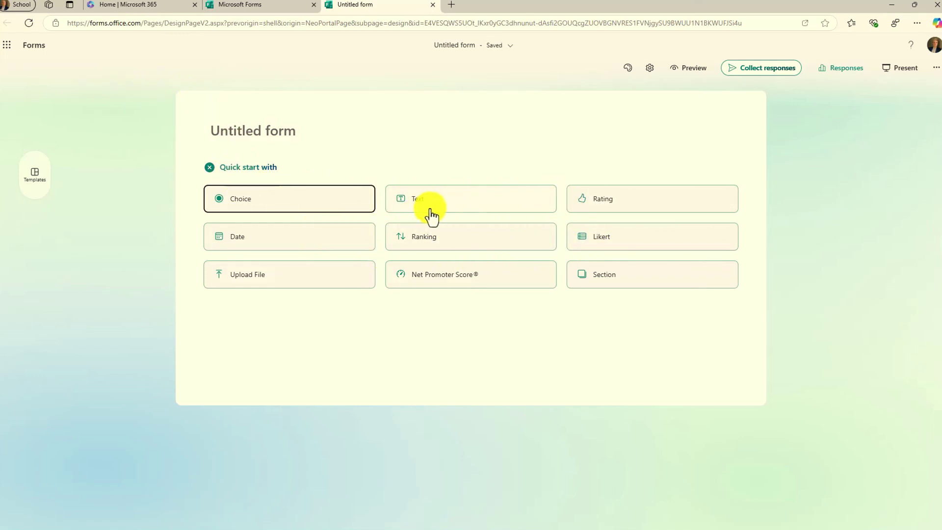
# Try out a Choice question and a Likert question in the blank form and delete them
pyautogui.click(295, 206)
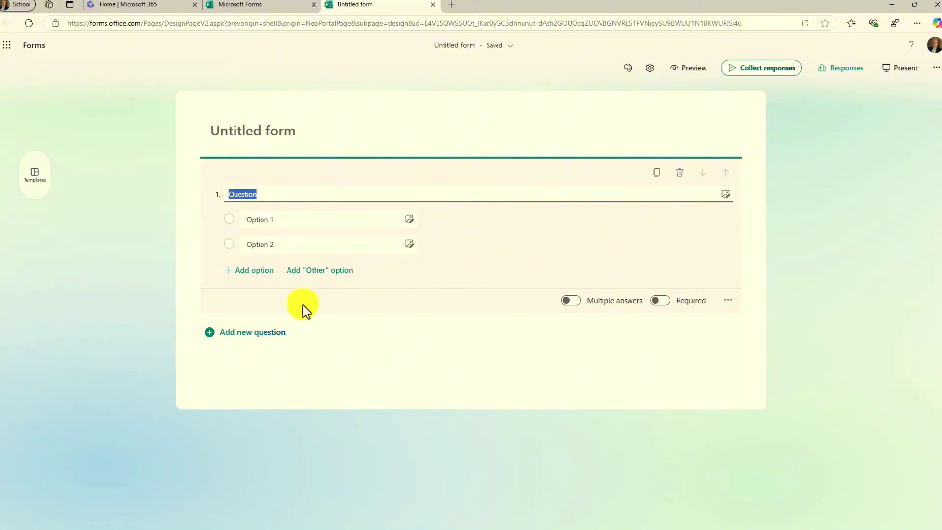
pyautogui.click(266, 335)
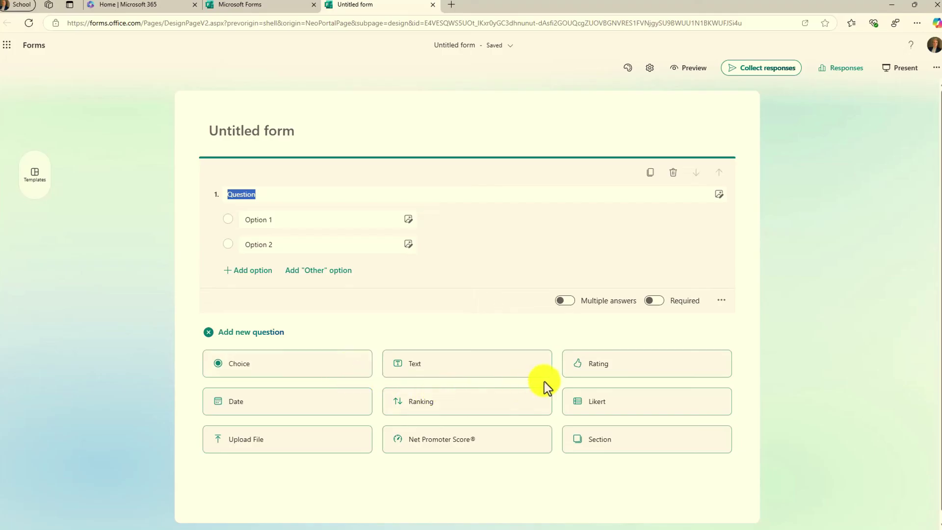
pyautogui.click(618, 402)
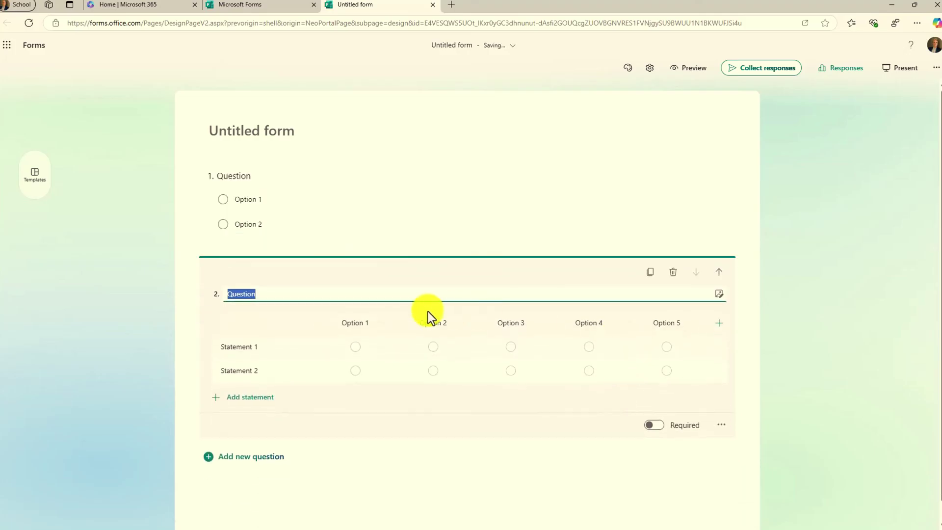
pyautogui.click(673, 272)
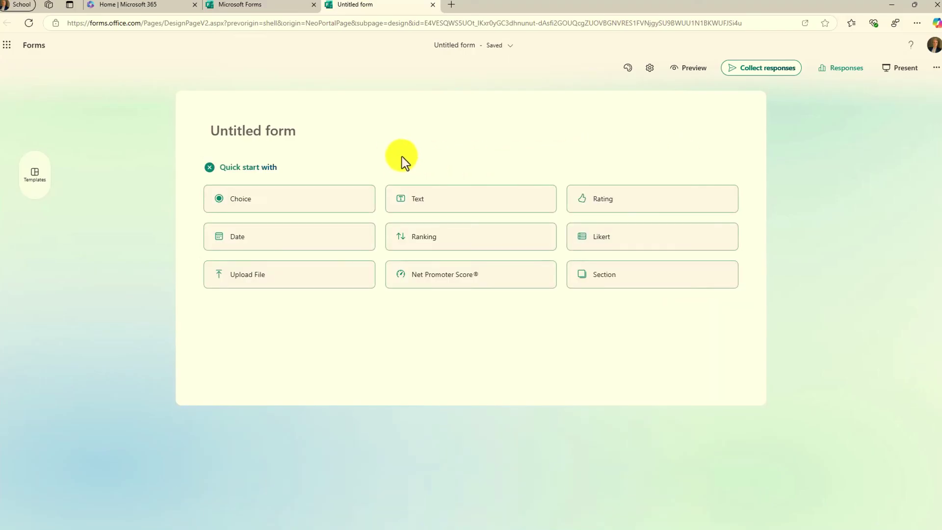
# Hide the quick start question types and title the form "TPS Report survey"
pyautogui.click(209, 169)
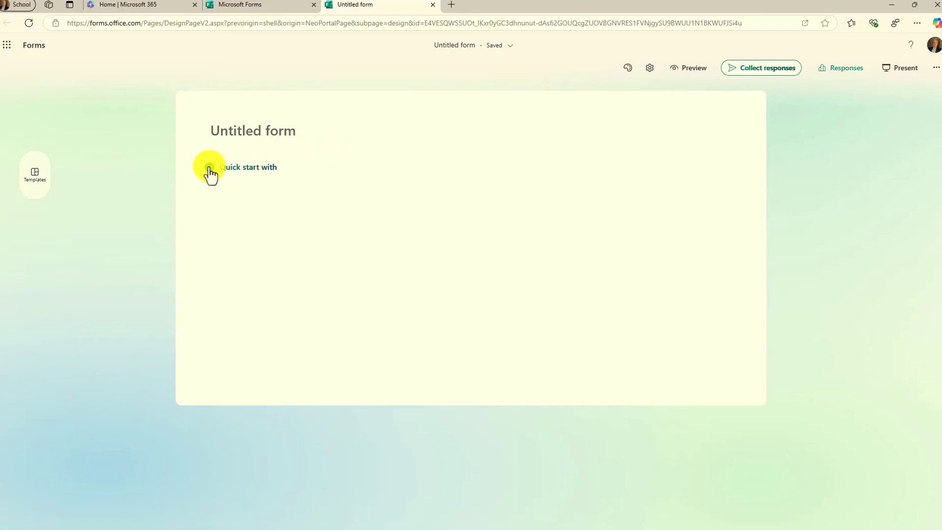
pyautogui.click(261, 132)
pyautogui.write('TPS Report survey')
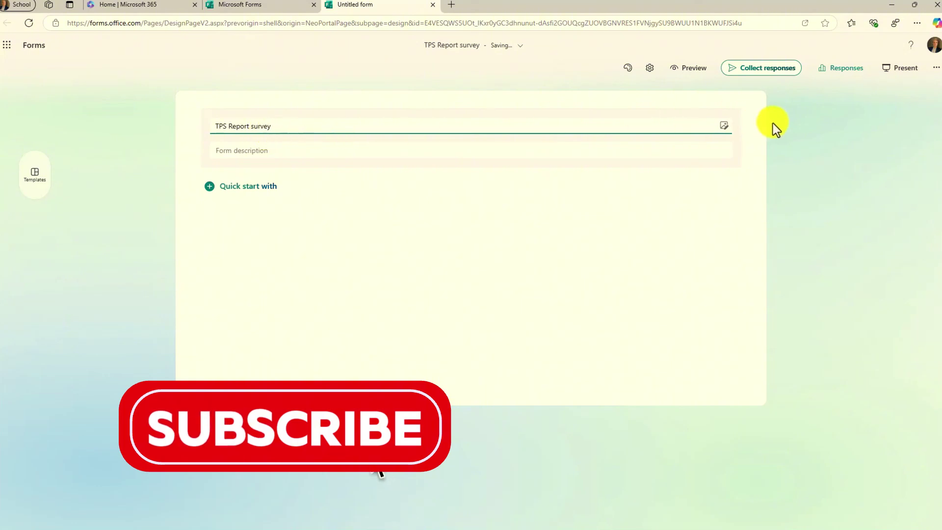
# Add an image found with a Bing search for "Bill Lumbergh" to the form's title and redisplay the question types
pyautogui.click(725, 128)
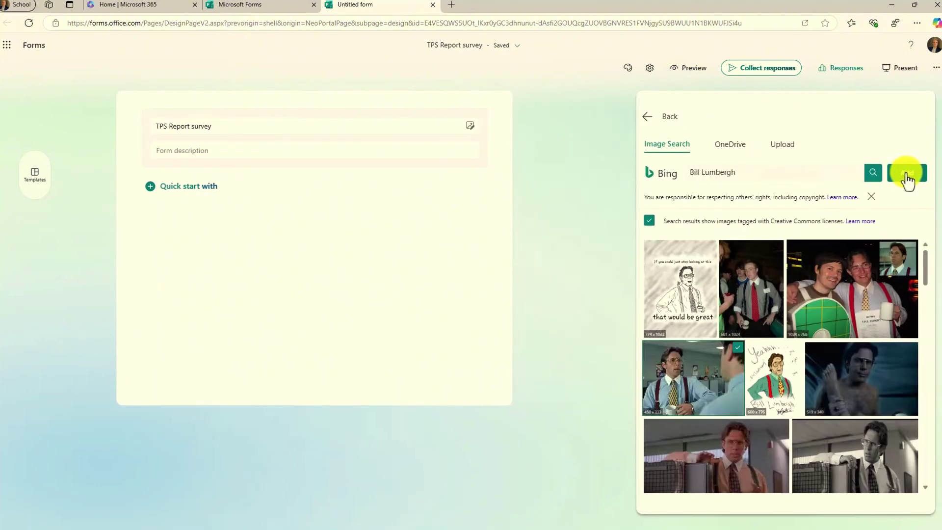
pyautogui.click(907, 174)
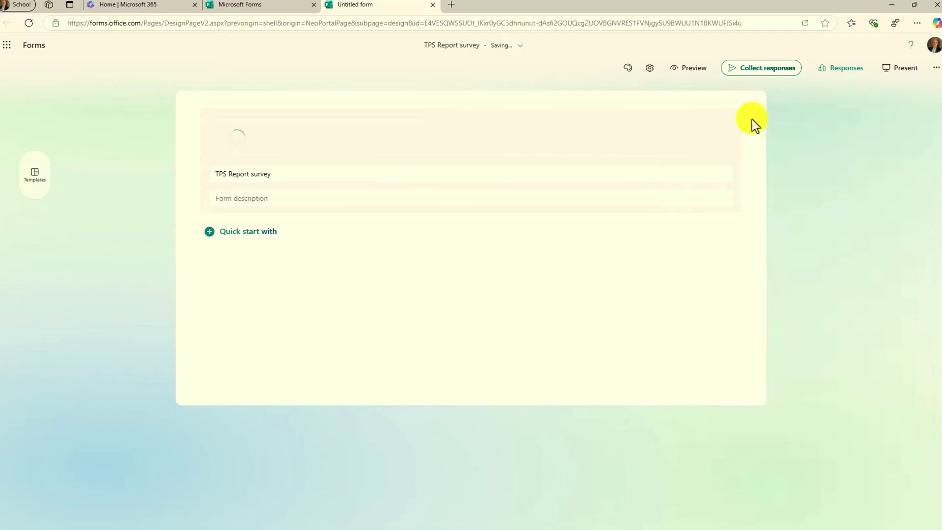
pyautogui.click(209, 233)
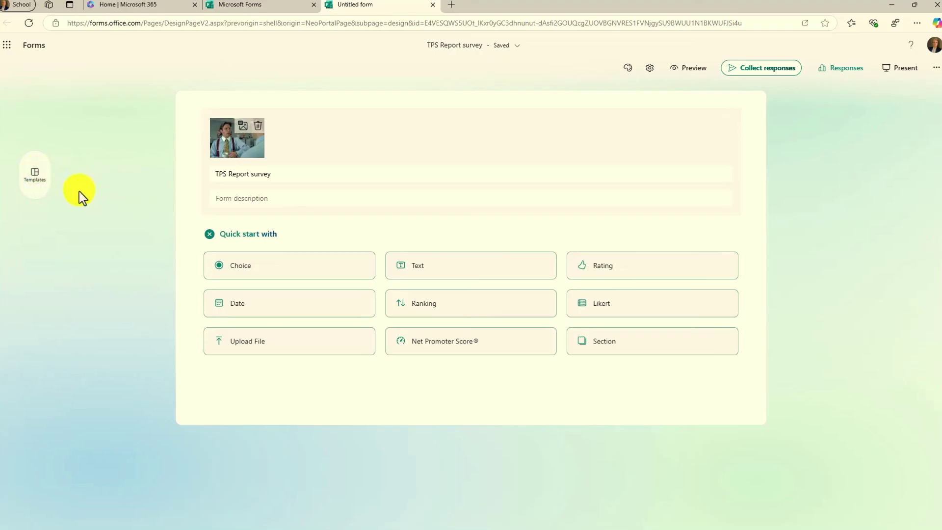
# Browse the featured template categories and replace the form's content with the Competitive analysis study template from Research
pyautogui.click(34, 174)
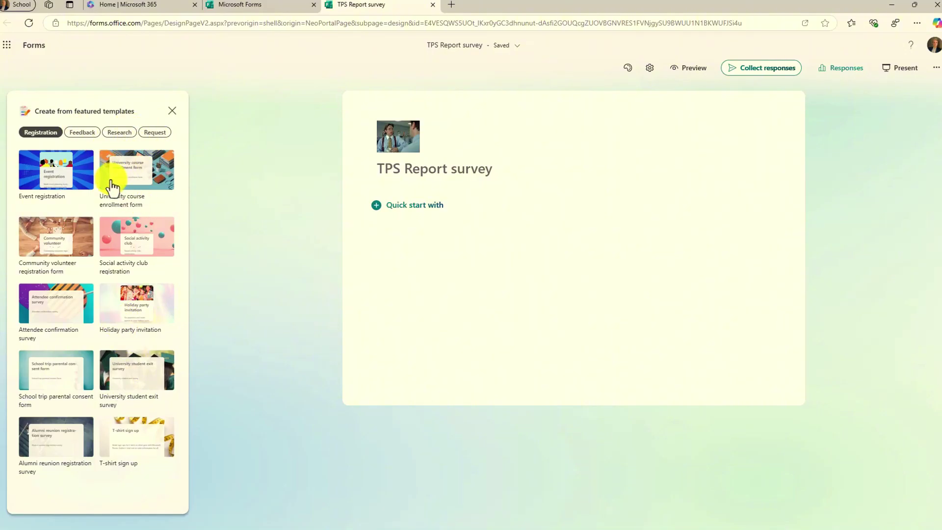
pyautogui.click(73, 139)
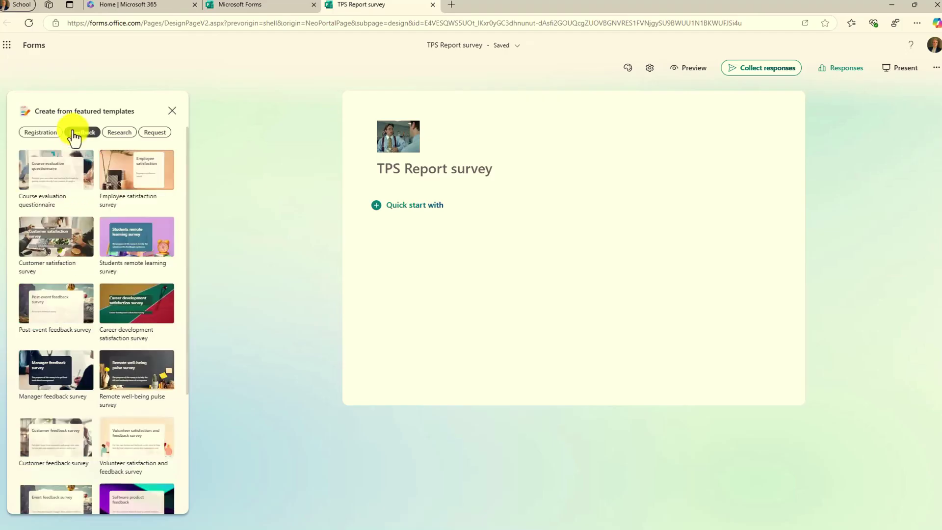
pyautogui.click(118, 138)
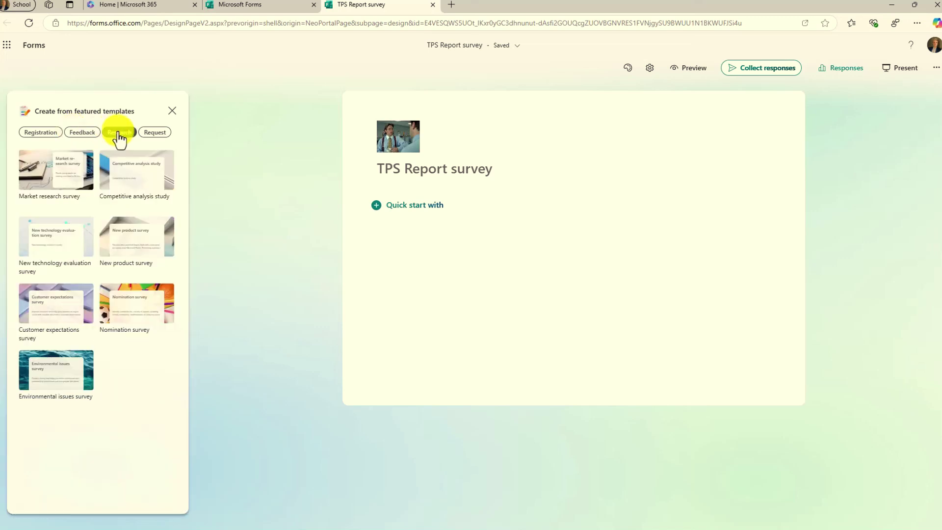
pyautogui.click(153, 137)
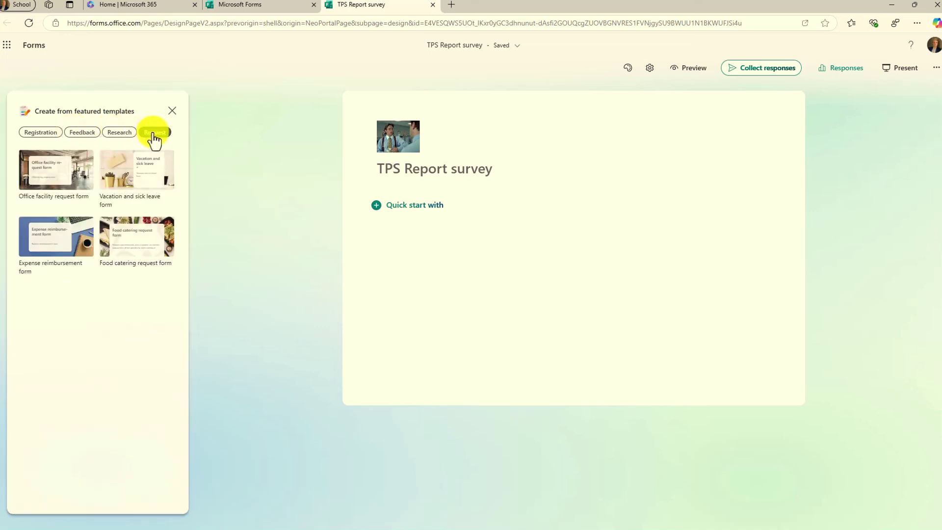
pyautogui.click(117, 137)
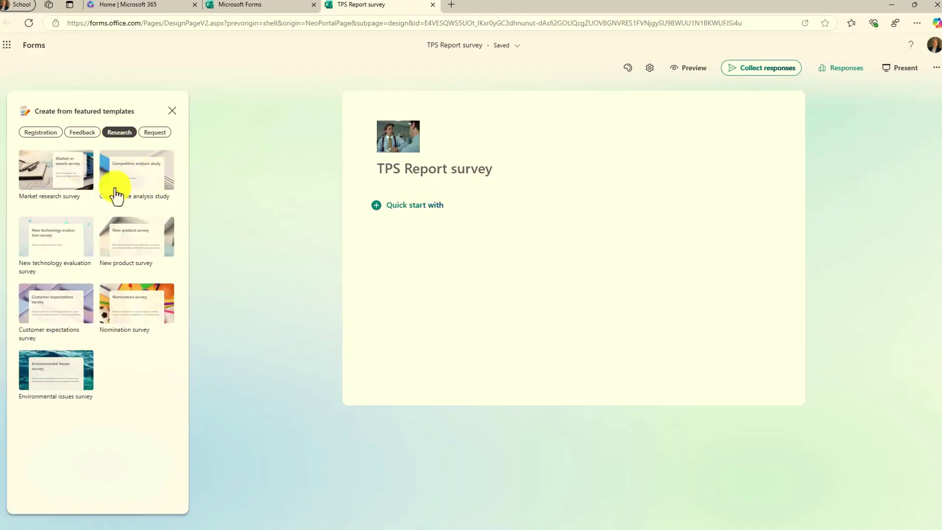
pyautogui.click(144, 188)
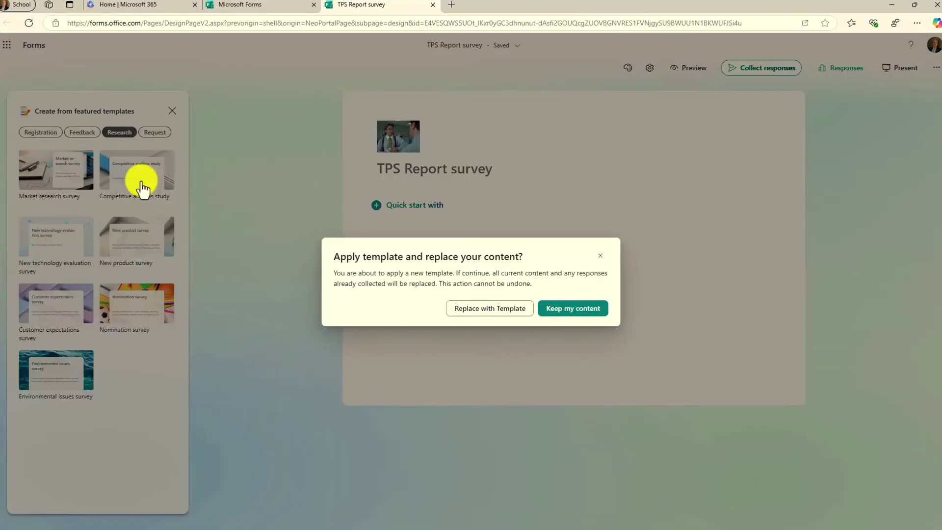
pyautogui.click(497, 309)
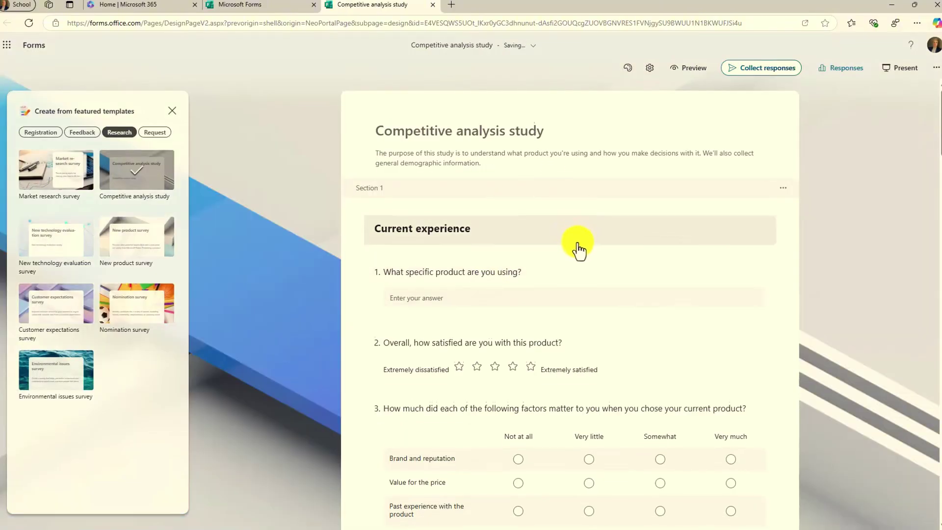
# Look over the applied template and switch the form to the Event registration template from the Registration category
pyautogui.scroll(-4, 579, 251)
pyautogui.moveTo(938, 84); pyautogui.dragTo(913, 103)
pyautogui.click(40, 132)
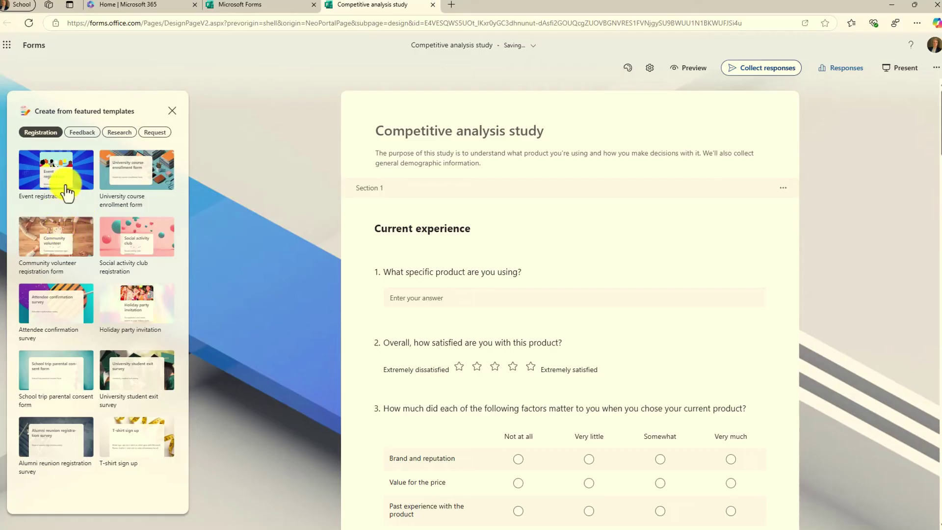
pyautogui.click(49, 185)
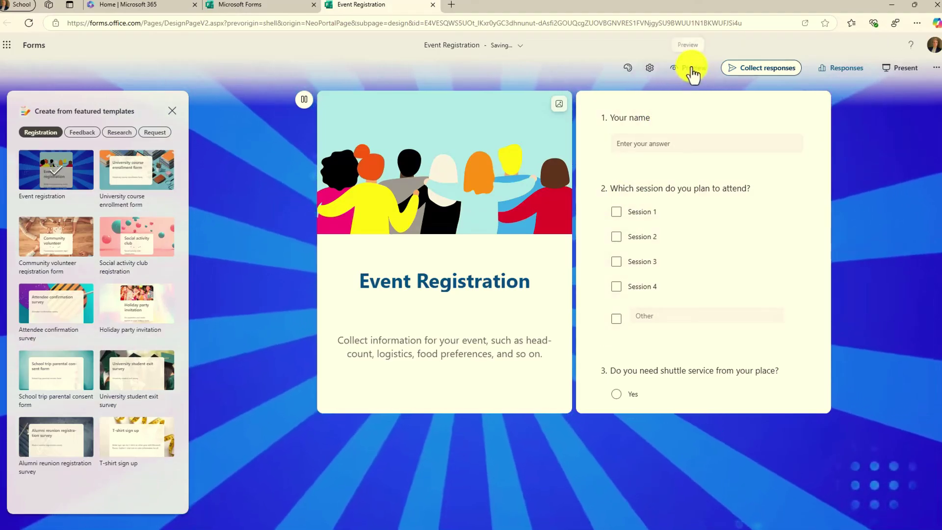
# Preview the form in computer view, start it, review its questions and view question 5 in Immersive Reader
pyautogui.click(690, 68)
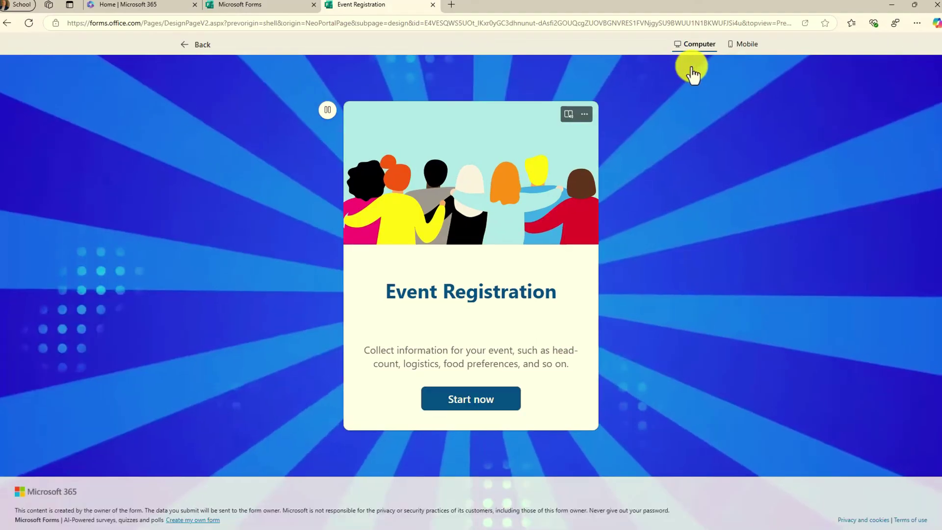
pyautogui.click(487, 410)
pyautogui.moveTo(595, 178); pyautogui.dragTo(581, 318)
pyautogui.scroll(-8, 578, 319)
pyautogui.scroll(-3, 577, 322)
pyautogui.scroll(3, 576, 322)
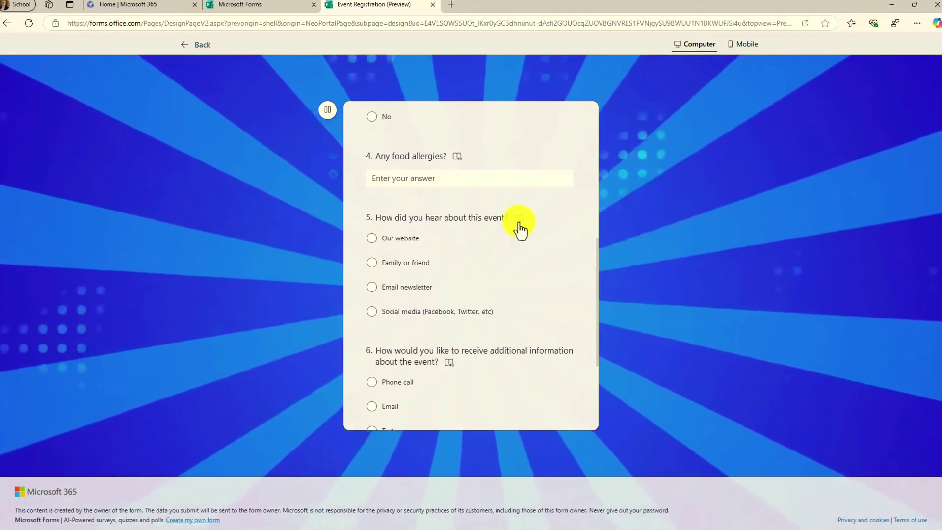
pyautogui.click(518, 219)
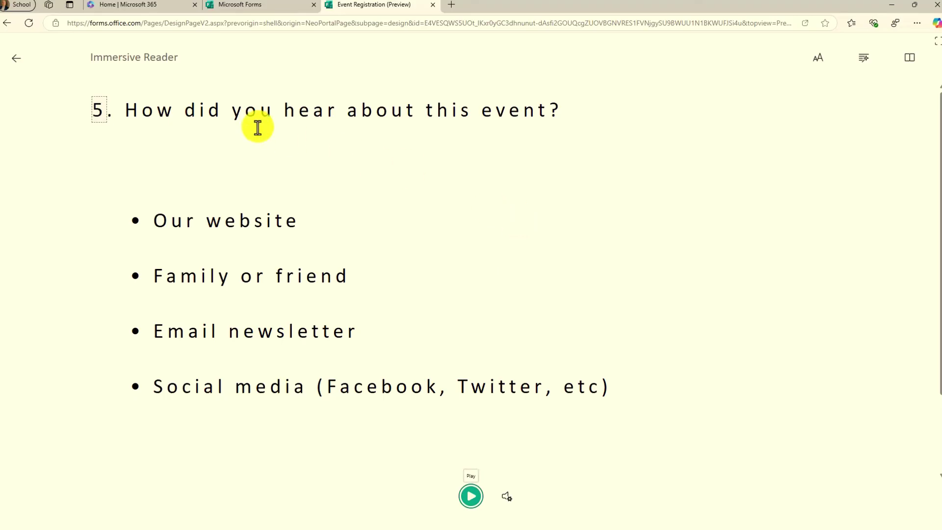
pyautogui.click(17, 65)
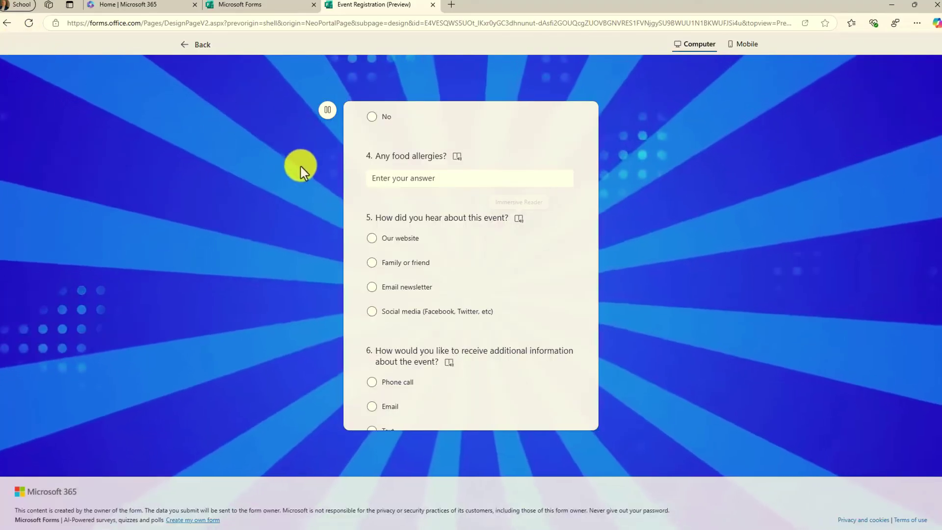
# Check the form's preview in mobile view and return to the form editor
pyautogui.click(741, 46)
pyautogui.moveTo(553, 157); pyautogui.dragTo(561, 139)
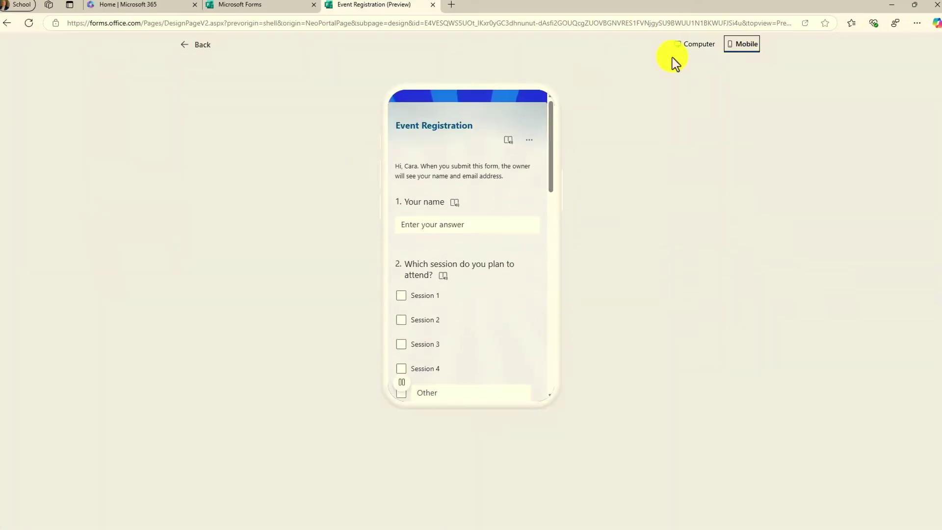
pyautogui.click(199, 48)
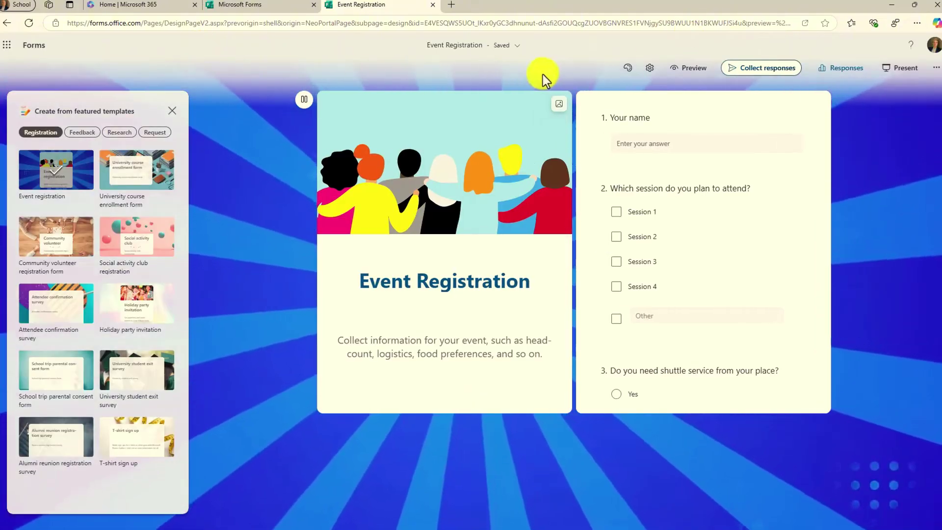
# Review the form's settings for who can respond, response options and response receipts
pyautogui.click(649, 72)
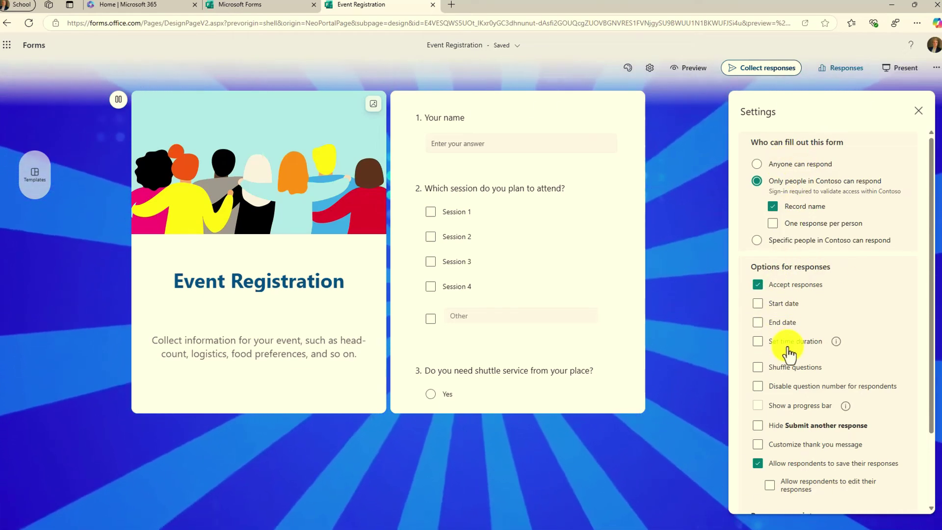
pyautogui.scroll(-3, 794, 349)
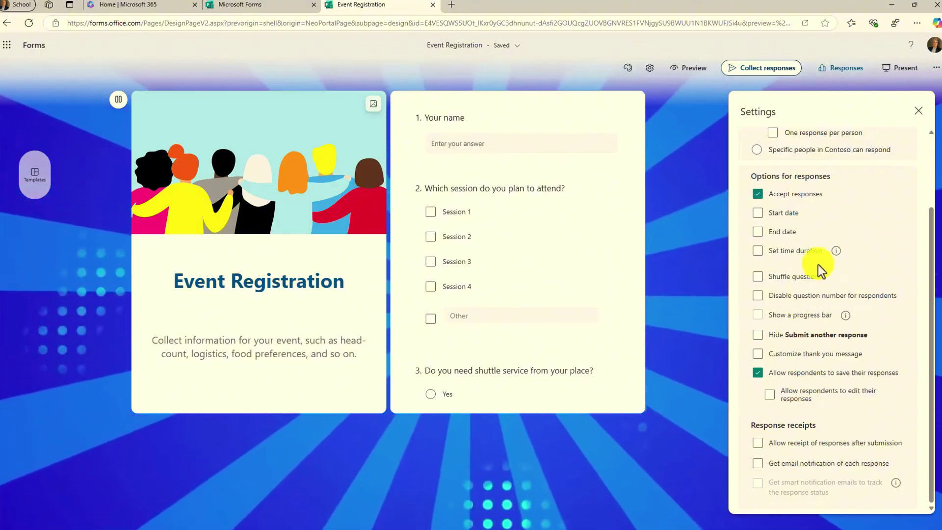
pyautogui.scroll(2, 874, 228)
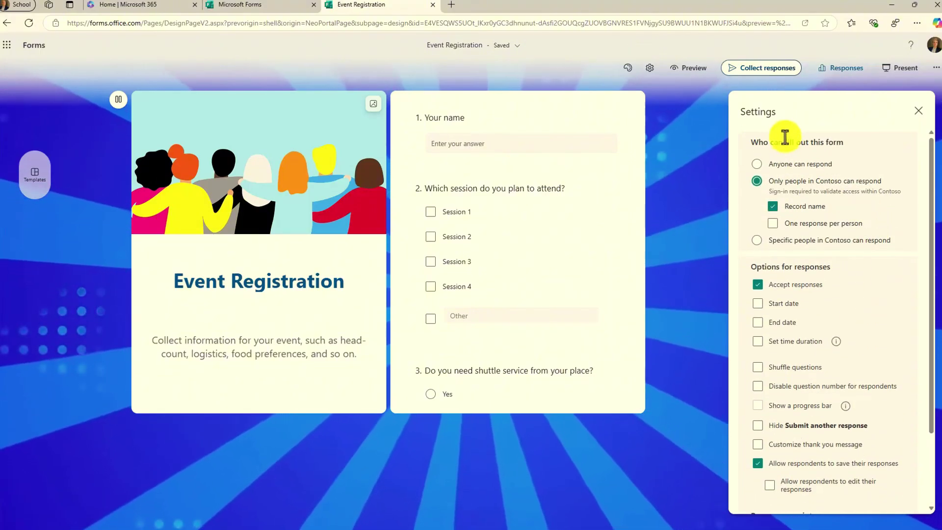
pyautogui.click(918, 111)
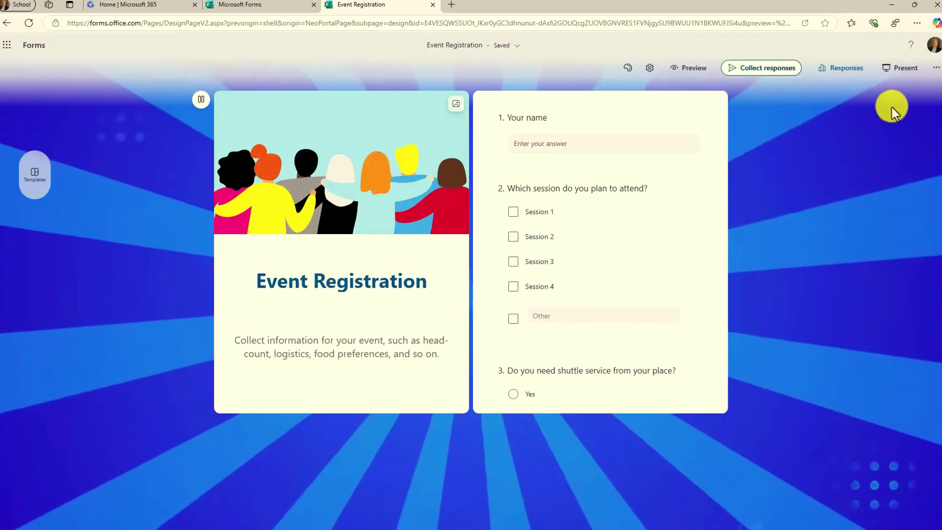
# Try several form layouts and apply the one with a title box on the right side of the header image
pyautogui.click(628, 69)
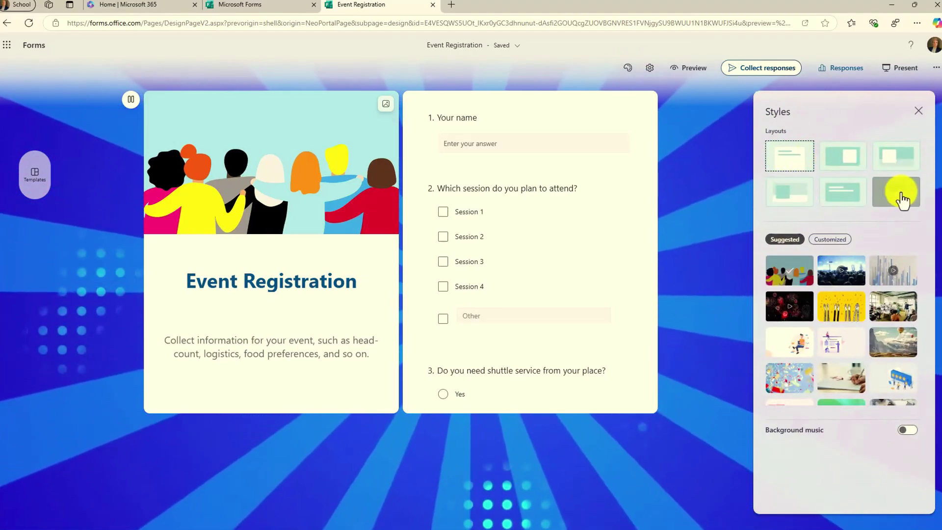
pyautogui.click(839, 196)
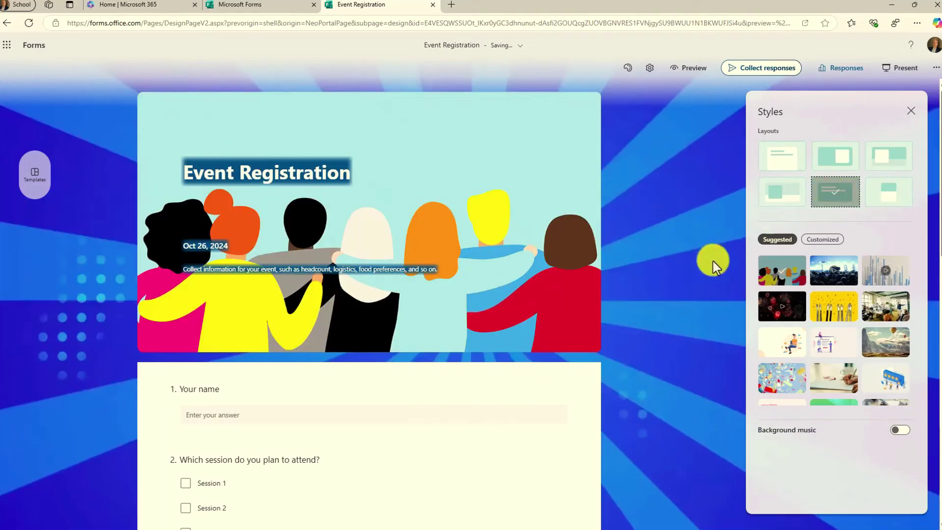
pyautogui.click(786, 203)
pyautogui.click(775, 162)
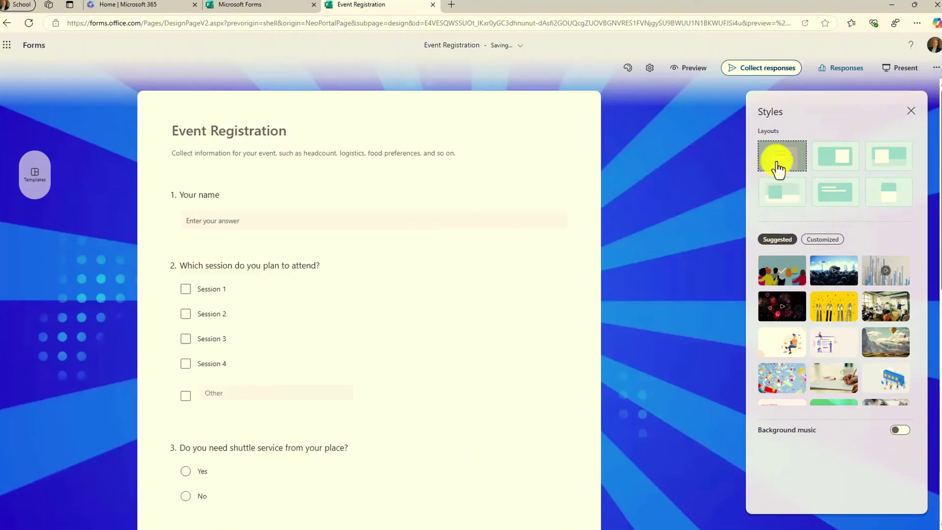
pyautogui.click(842, 170)
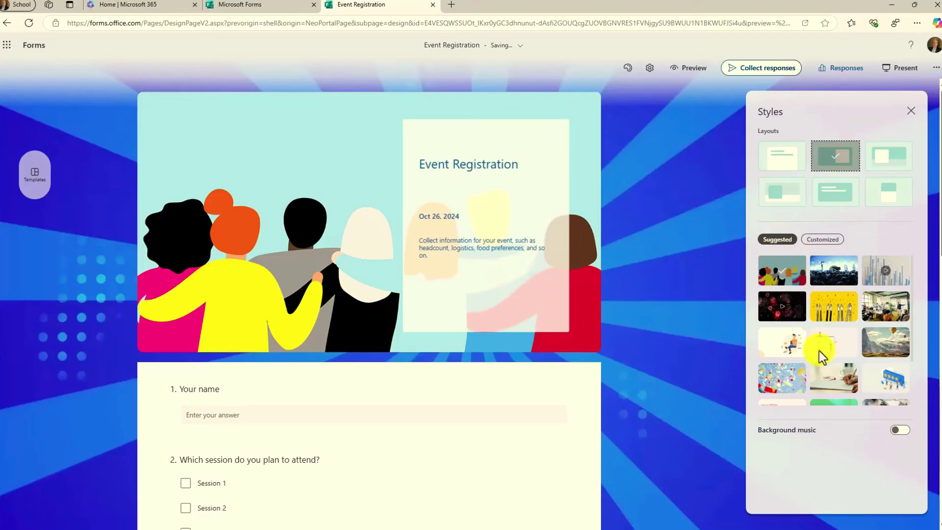
# Try the suggested confetti theme and the multicoloured wave theme on the form
pyautogui.scroll(-2, 841, 338)
pyautogui.scroll(-1, 842, 337)
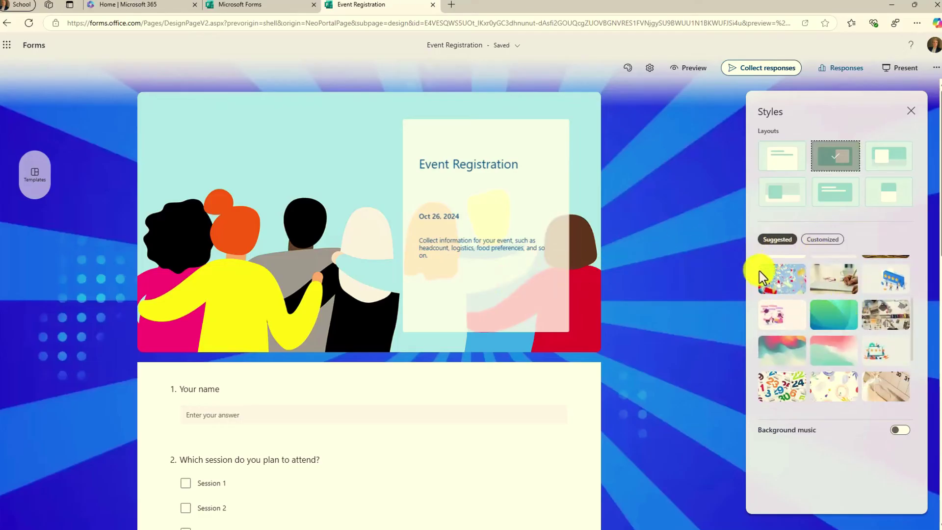
pyautogui.click(783, 290)
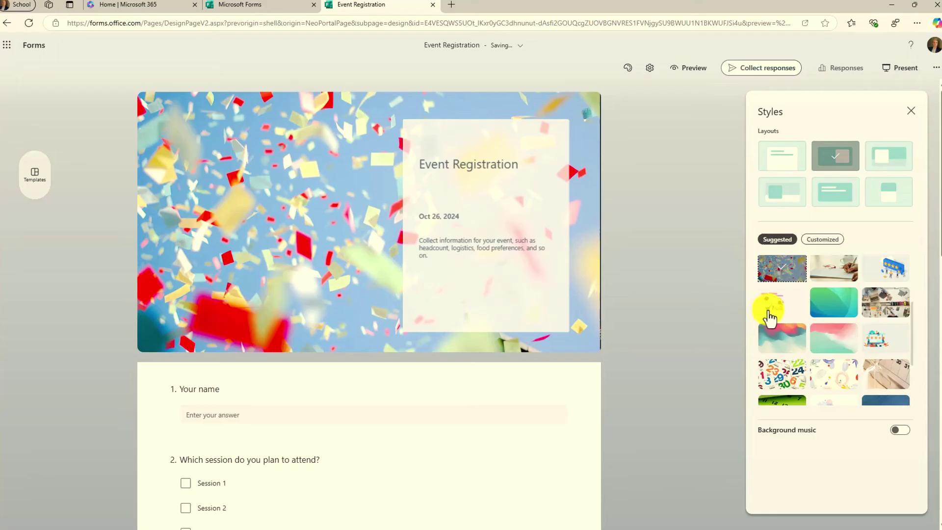
pyautogui.click(780, 338)
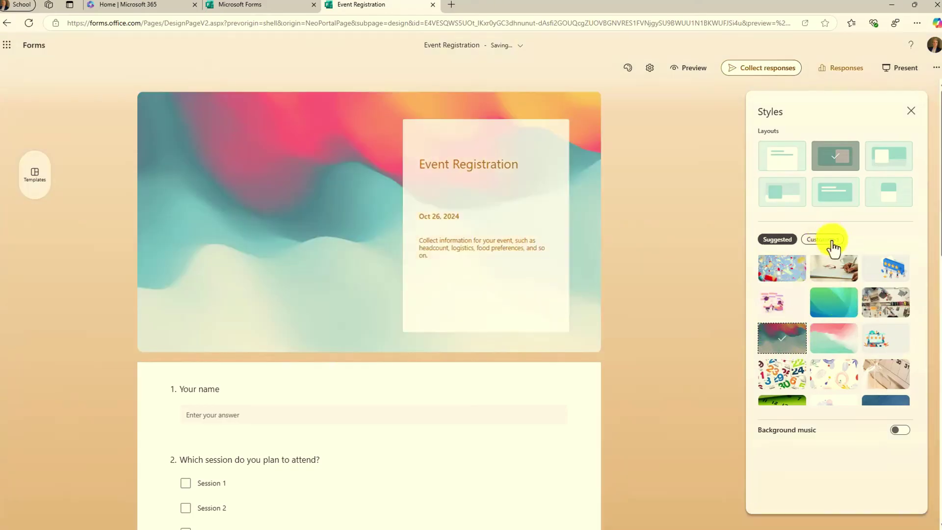
# Check the customized background options, apply the suggested theme with the illustrated group of people and close the style settings
pyautogui.click(832, 248)
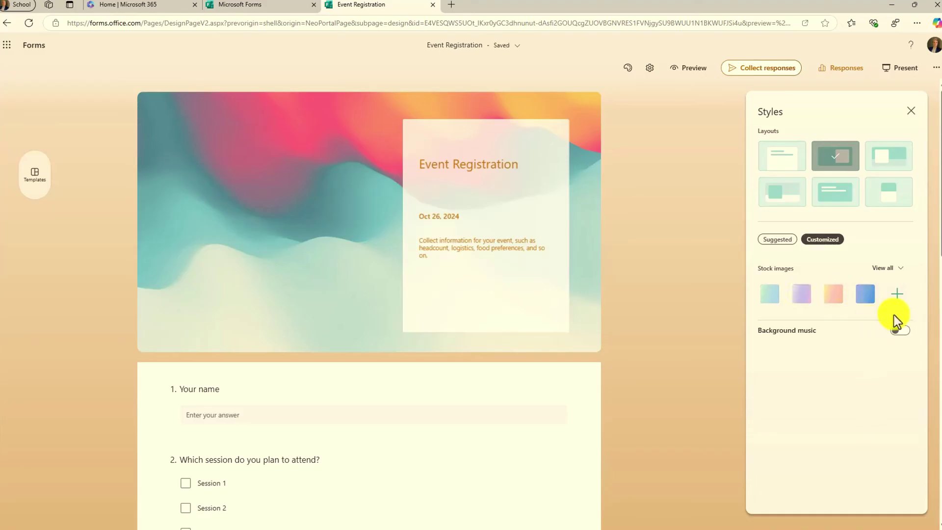
pyautogui.click(779, 240)
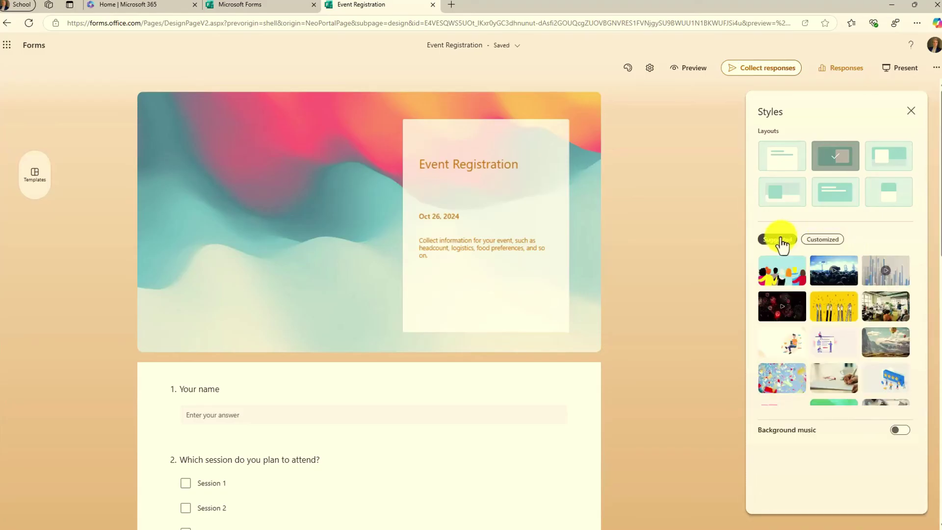
pyautogui.click(781, 272)
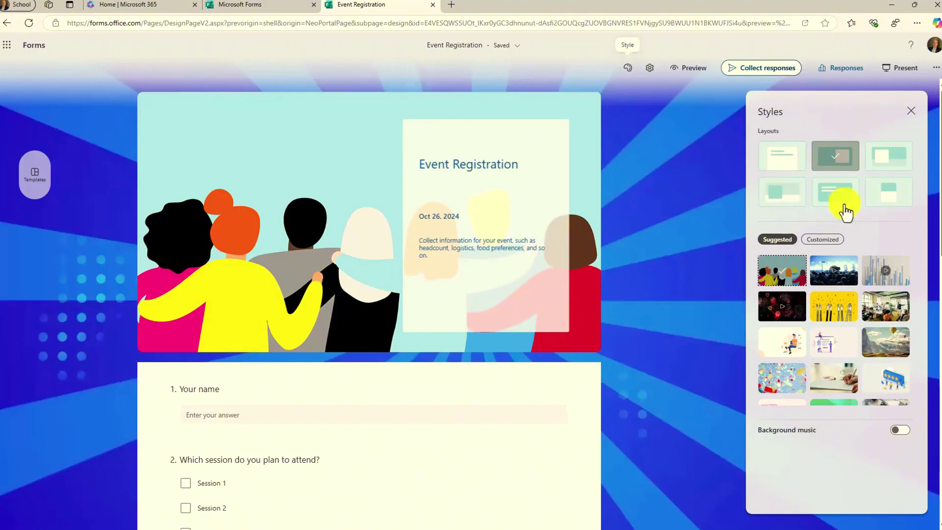
pyautogui.click(909, 109)
# Create a collaboration link for the form, and generate and copy a link for duplicating it as a template
pyautogui.click(935, 68)
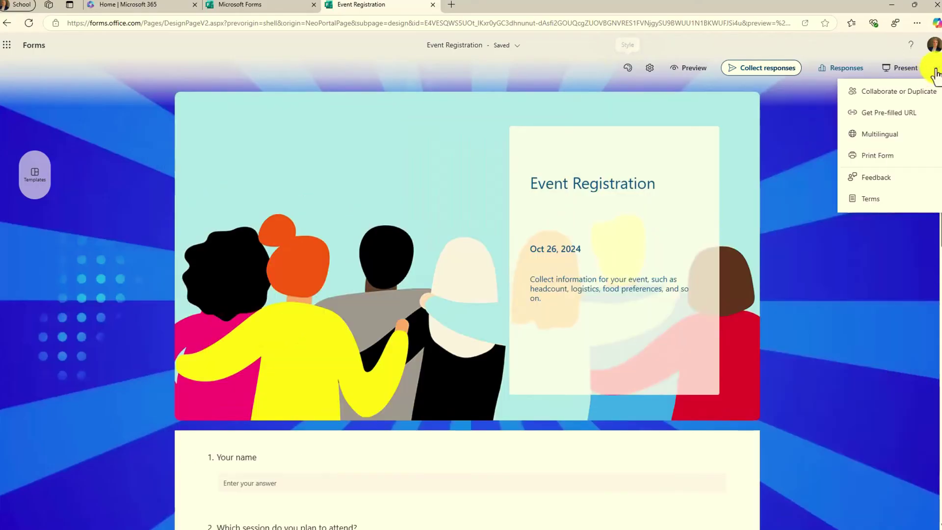
pyautogui.click(882, 89)
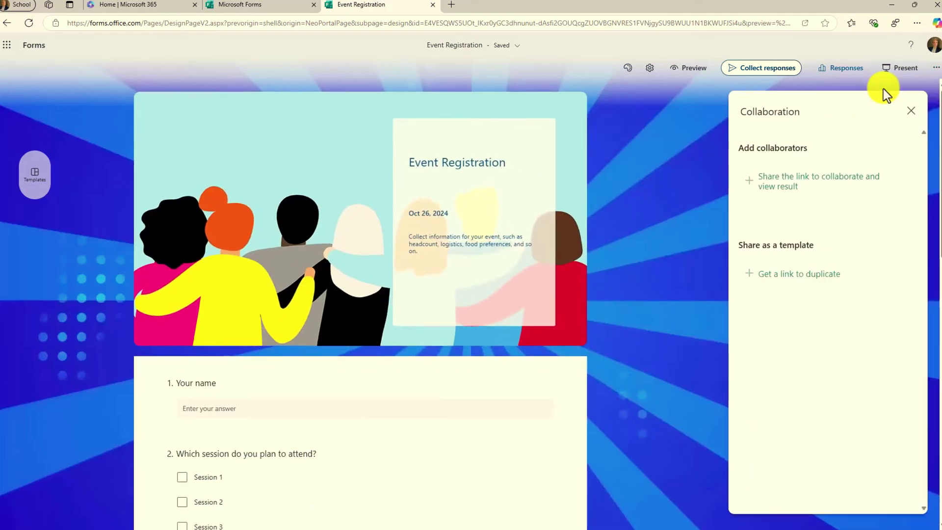
pyautogui.click(785, 186)
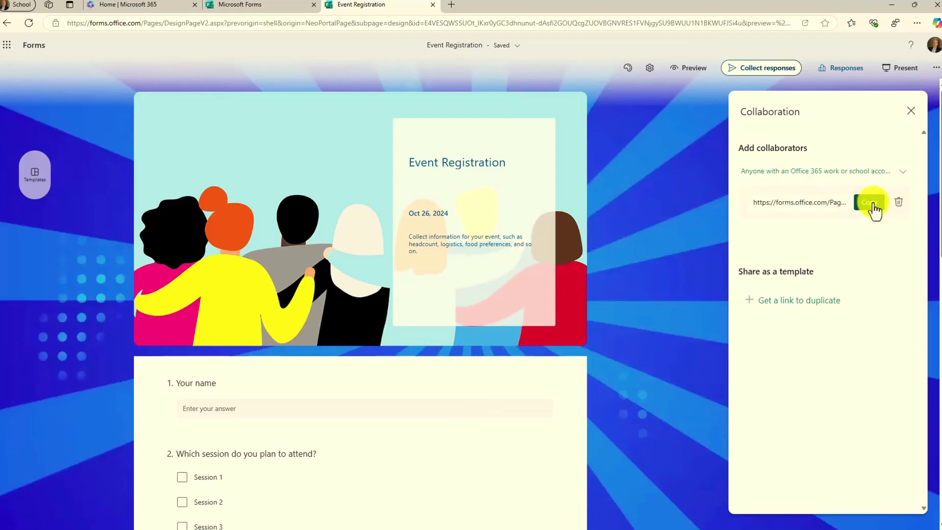
pyautogui.click(788, 303)
pyautogui.click(856, 321)
# Open the copied link in a new browser tab, duplicate the form and return to the original form without its collaboration settings open
pyautogui.click(450, 6)
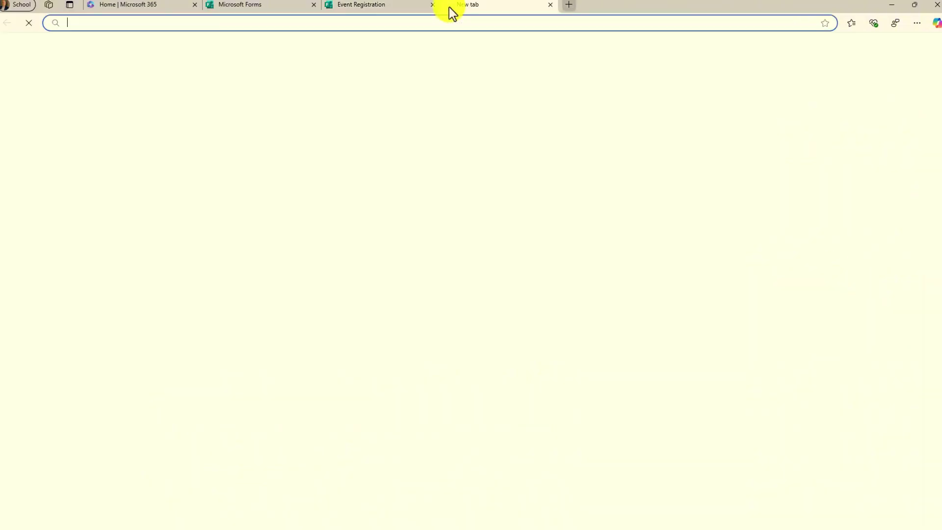
pyautogui.hotkey('ctrl', 'v')
pyautogui.press('Return')
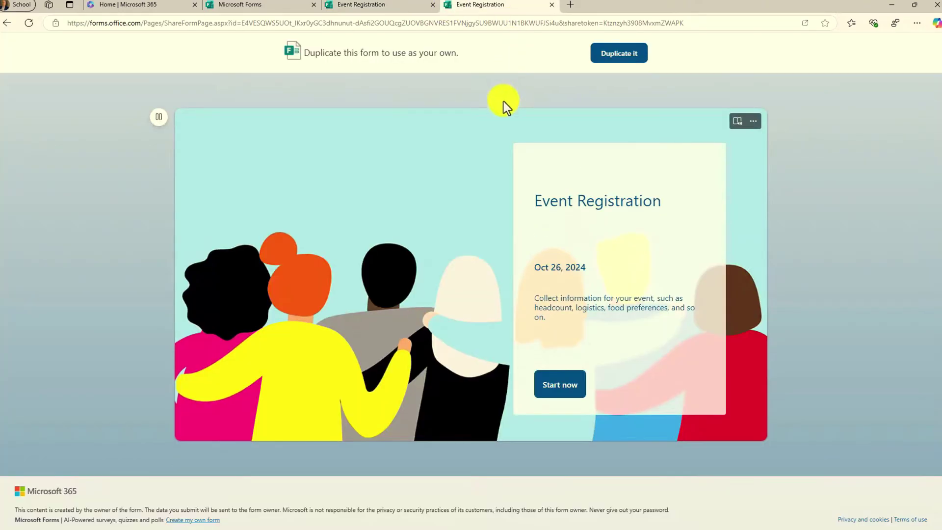
pyautogui.click(621, 53)
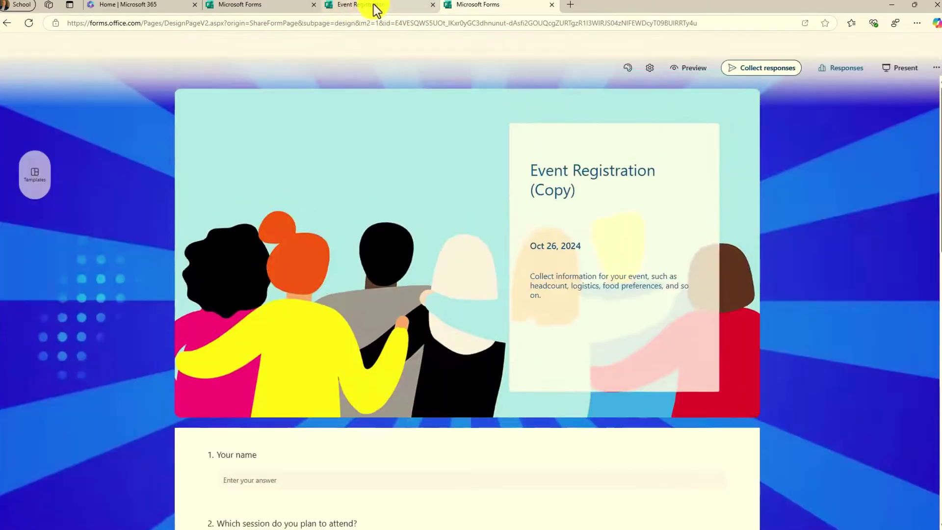
pyautogui.click(372, 4)
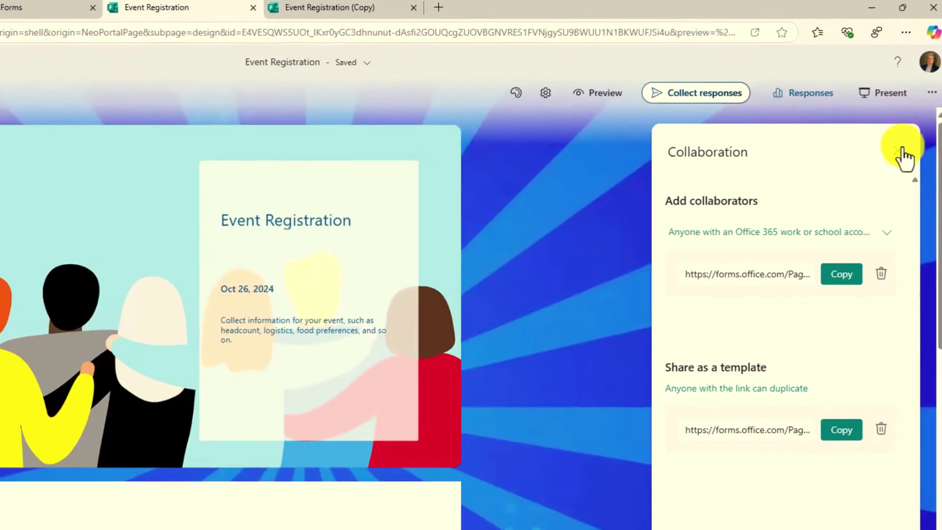
pyautogui.click(899, 149)
# Review the form's multilingual settings and the remaining additional form options
pyautogui.click(930, 94)
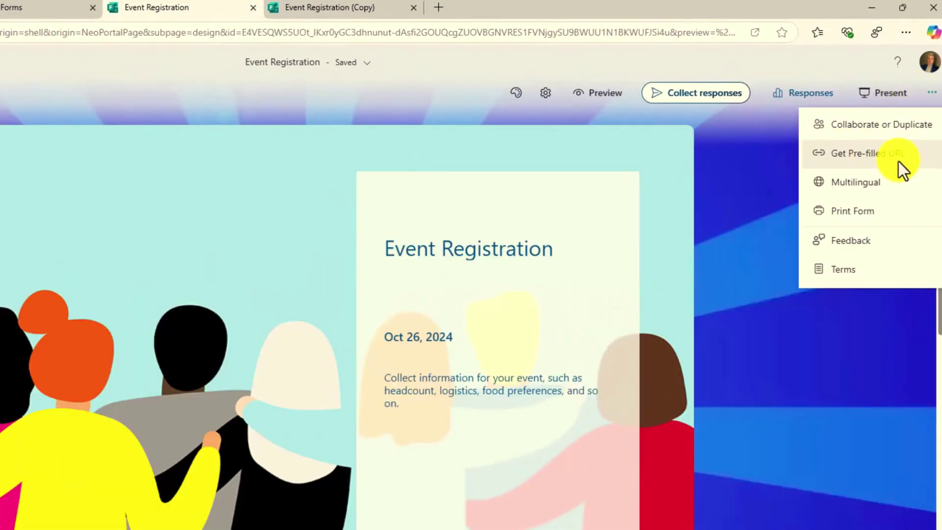
pyautogui.click(849, 182)
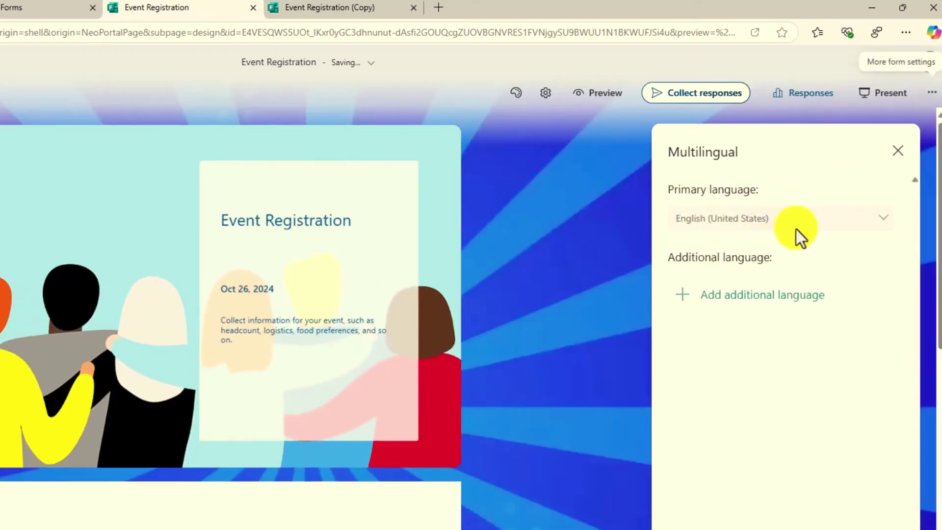
pyautogui.click(898, 153)
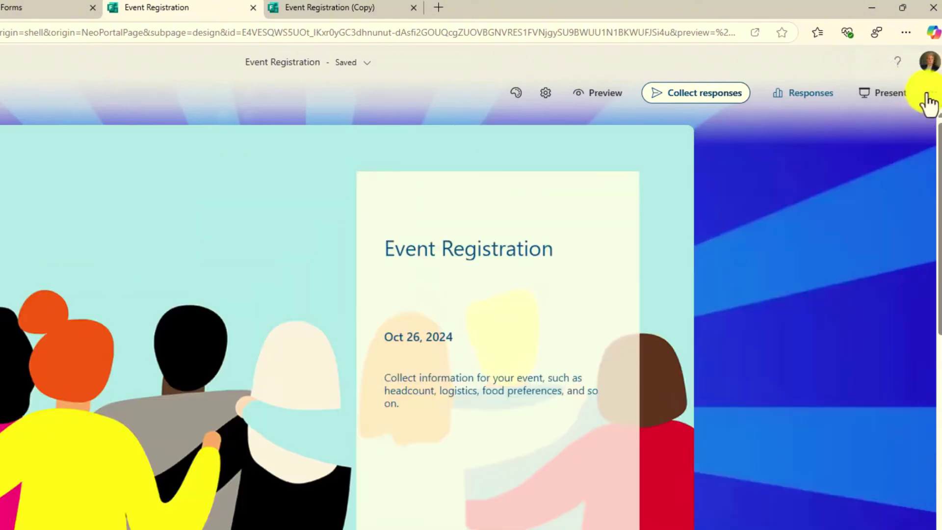
pyautogui.click(929, 94)
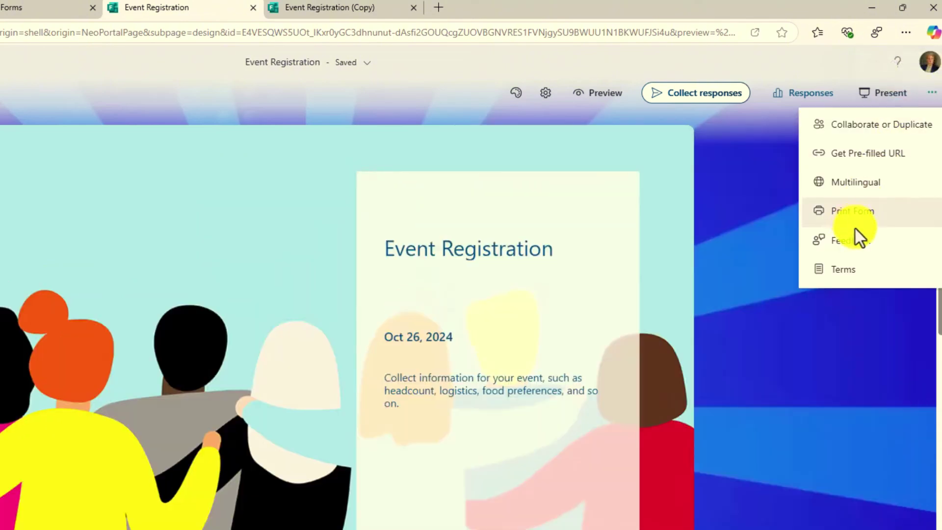
pyautogui.click(931, 92)
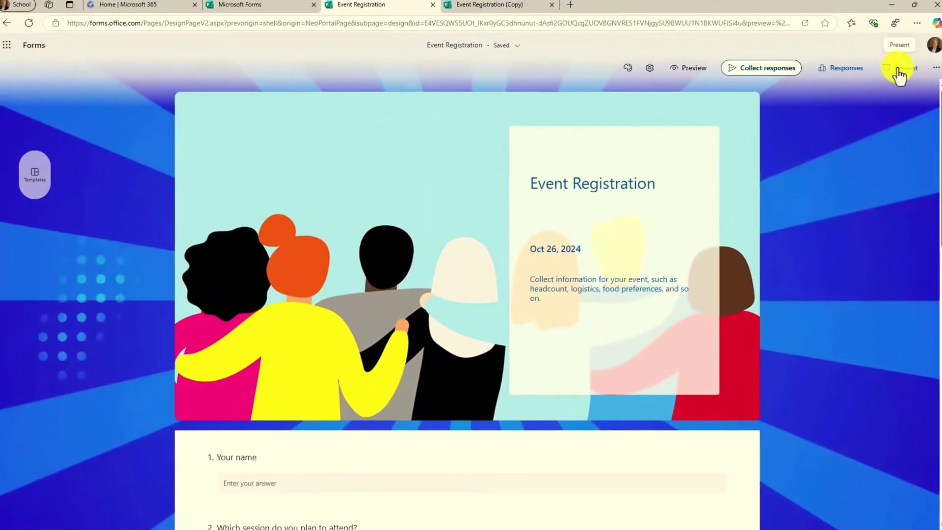
# View the form in Present mode, including full screen, and return to the form editor
pyautogui.click(901, 70)
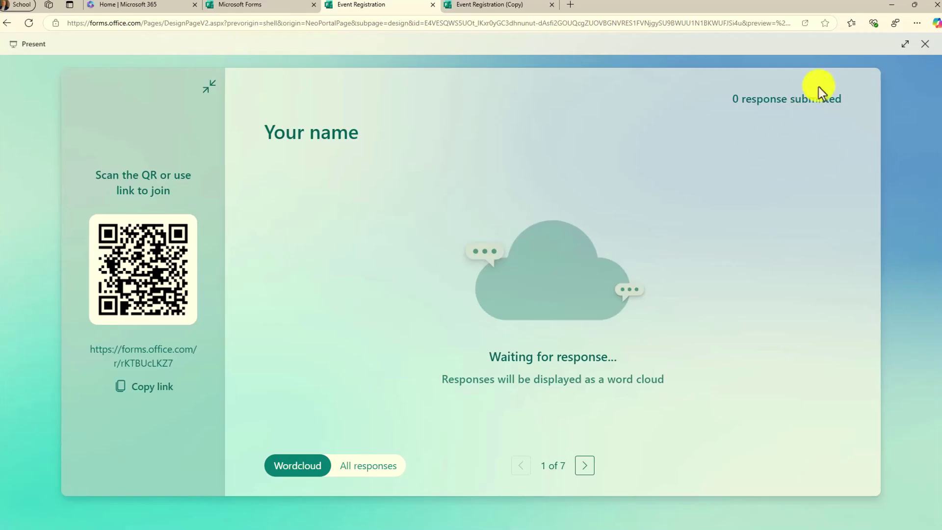
pyautogui.click(905, 44)
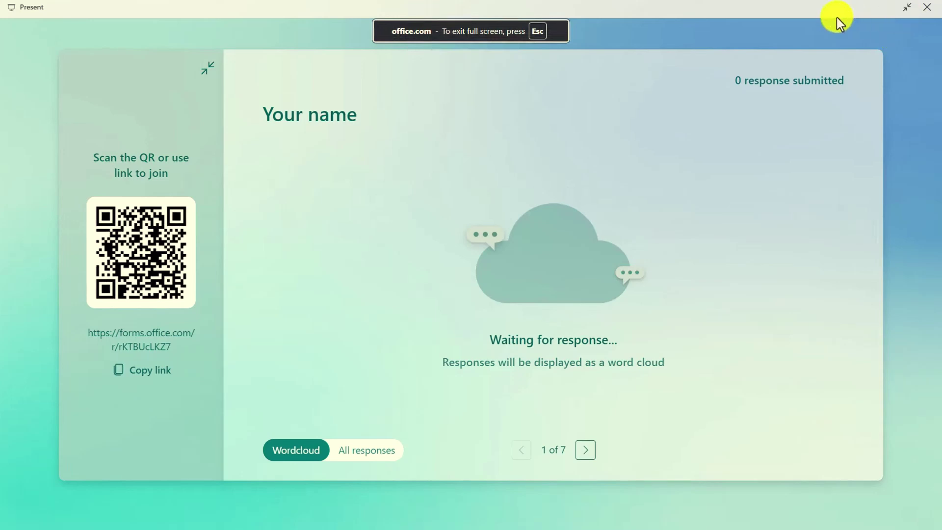
pyautogui.click(910, 8)
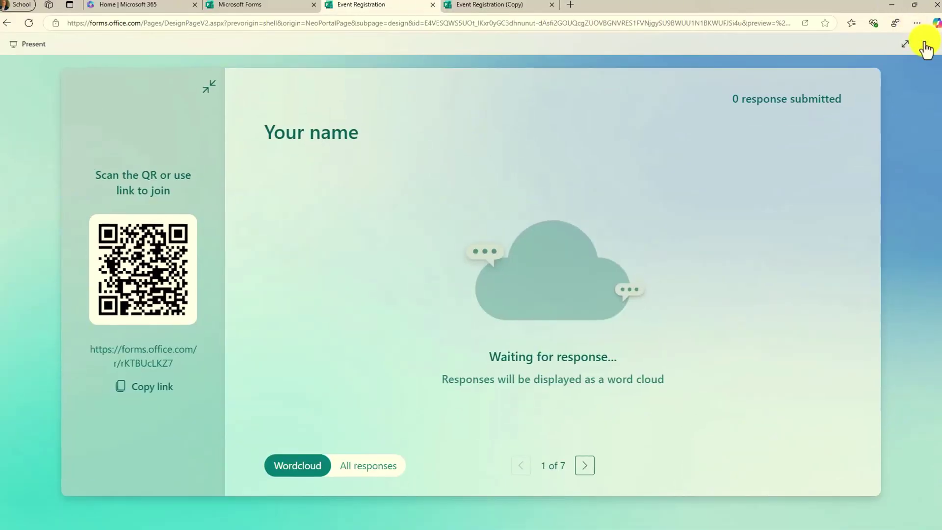
pyautogui.click(925, 49)
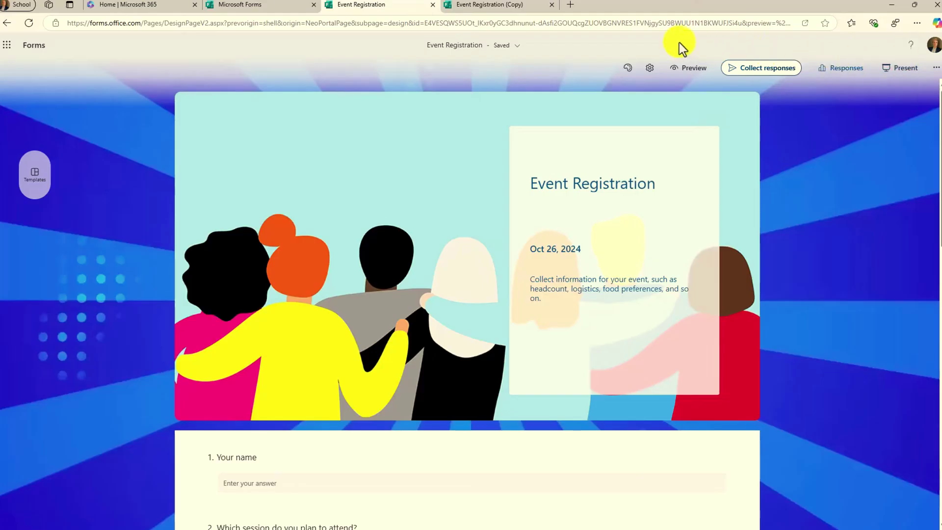
# Set the response collection options to one response per person without recording names
pyautogui.click(759, 70)
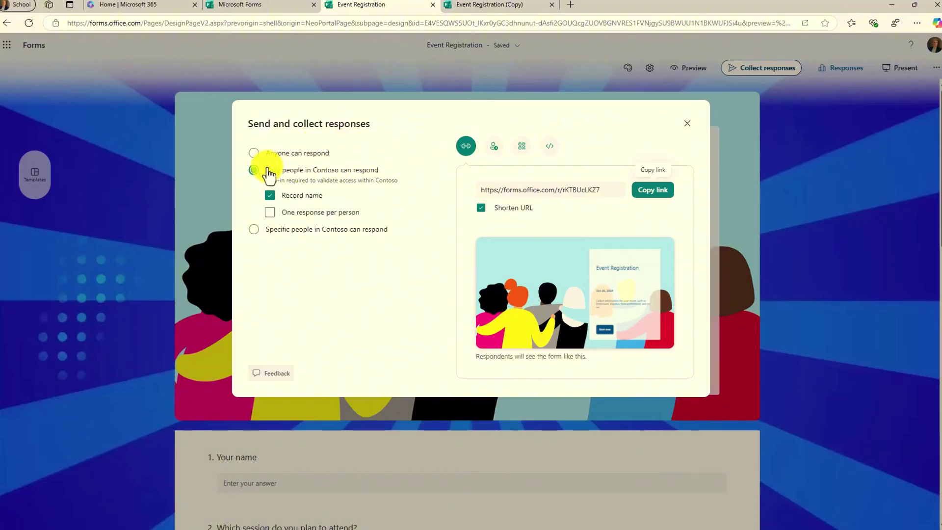
pyautogui.click(269, 196)
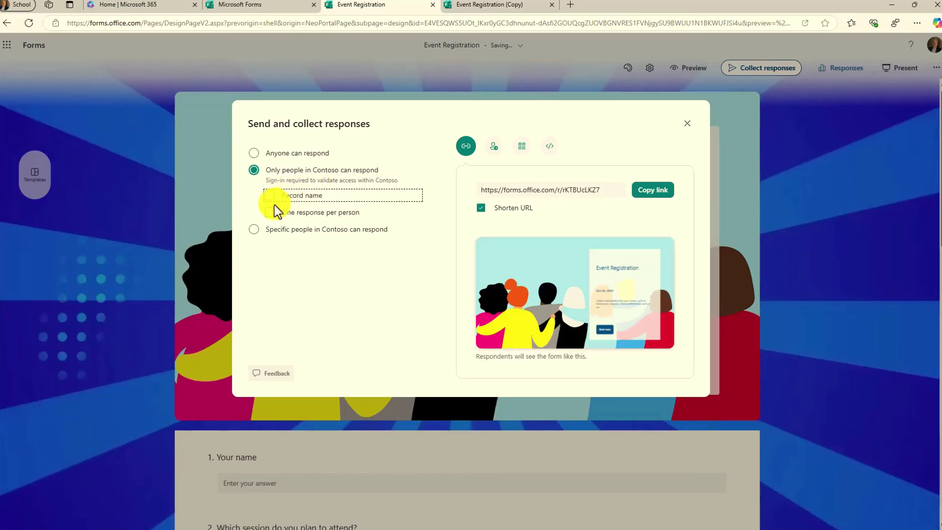
pyautogui.click(270, 214)
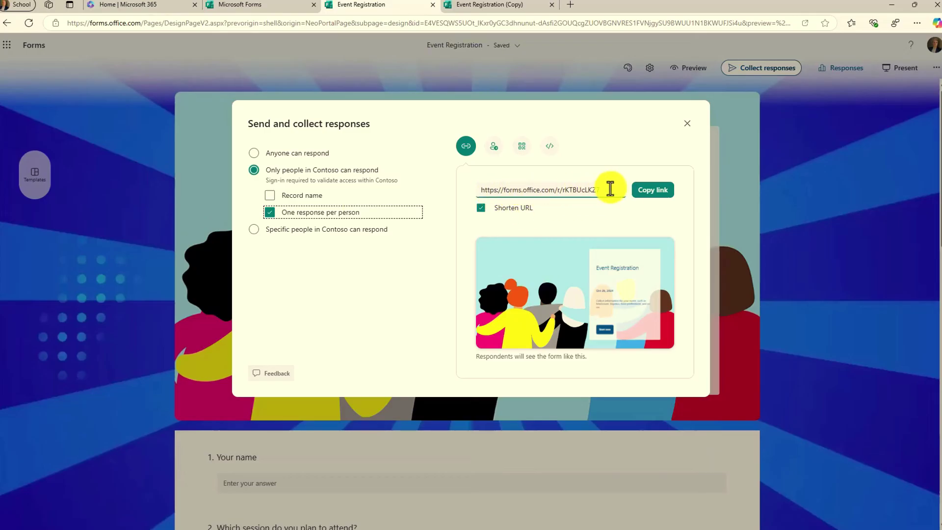
# Copy the form's shortened response link and view the QR code and invitation sharing options
pyautogui.click(656, 193)
pyautogui.click(521, 147)
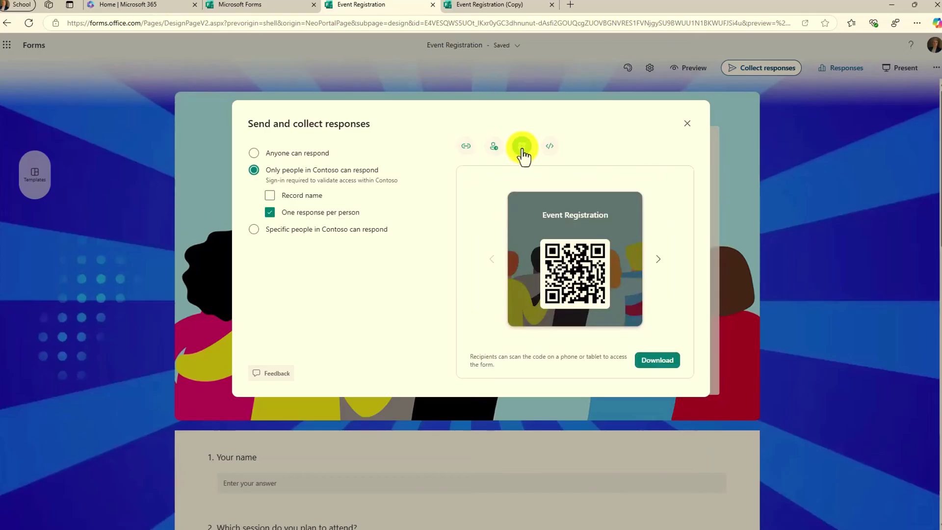
pyautogui.click(492, 148)
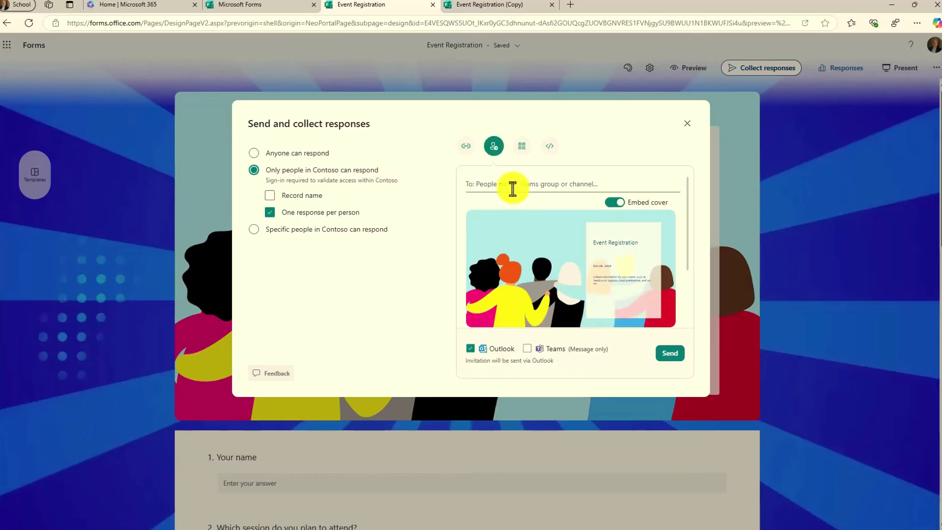
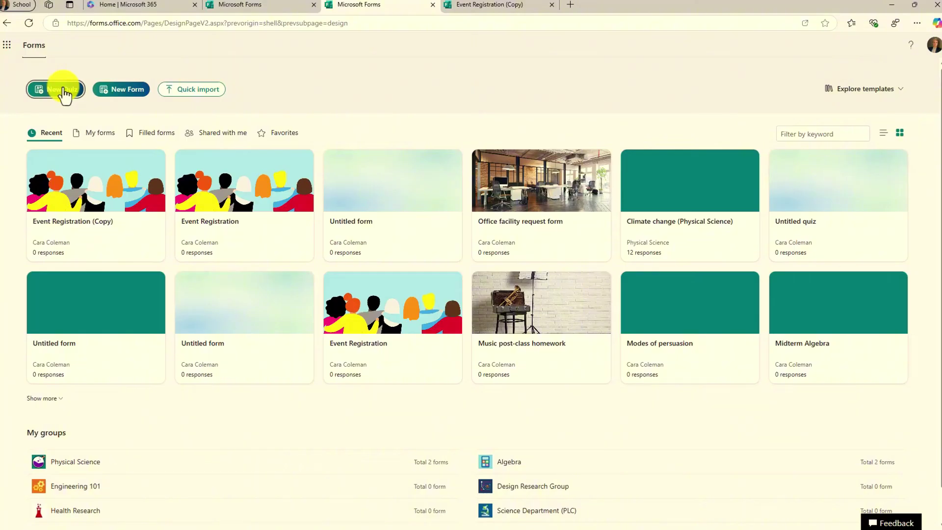
# Open the Climate change (Physical Science) quiz and review its responses overview through question 4
pyautogui.click(684, 197)
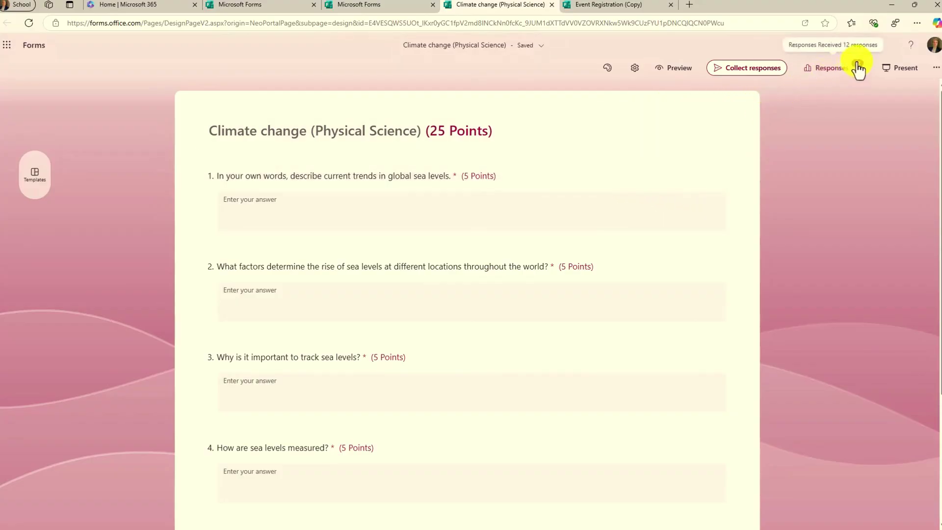
pyautogui.click(828, 68)
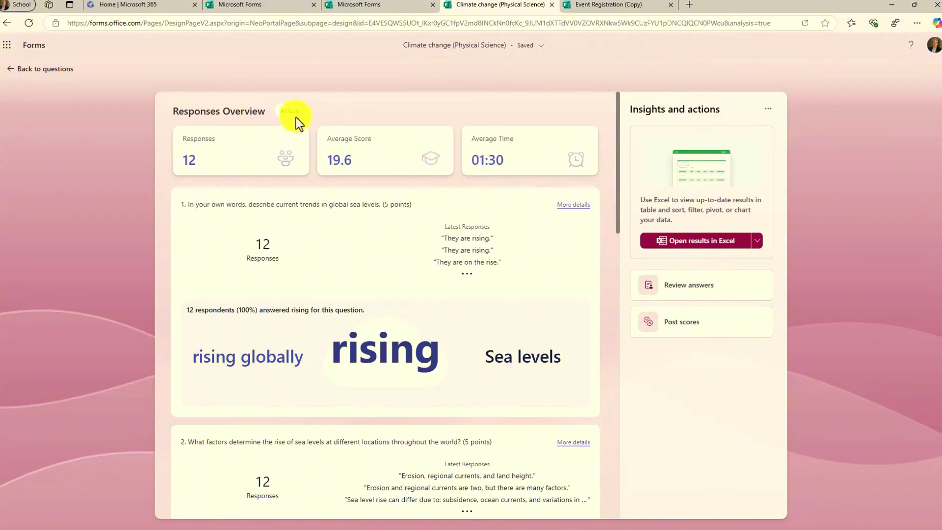
pyautogui.moveTo(423, 342)
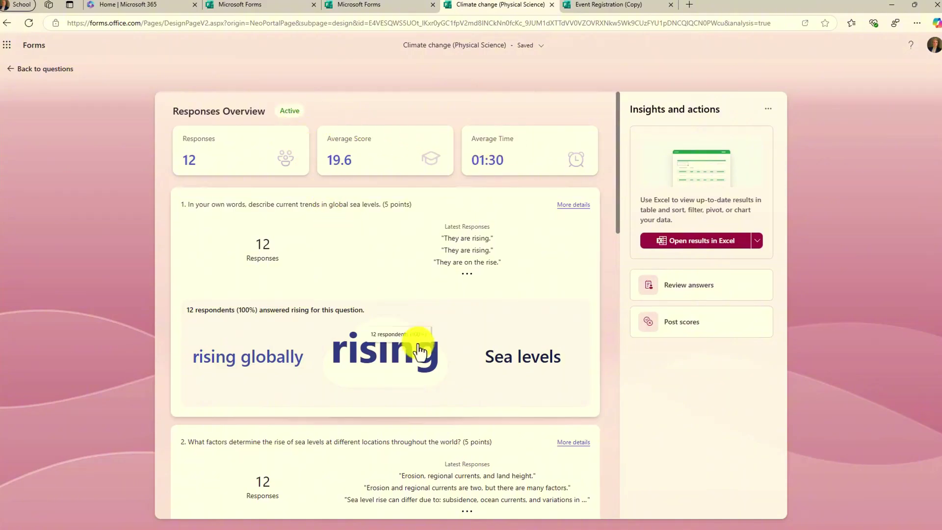
pyautogui.scroll(-4, 424, 343)
pyautogui.scroll(-5, 424, 343)
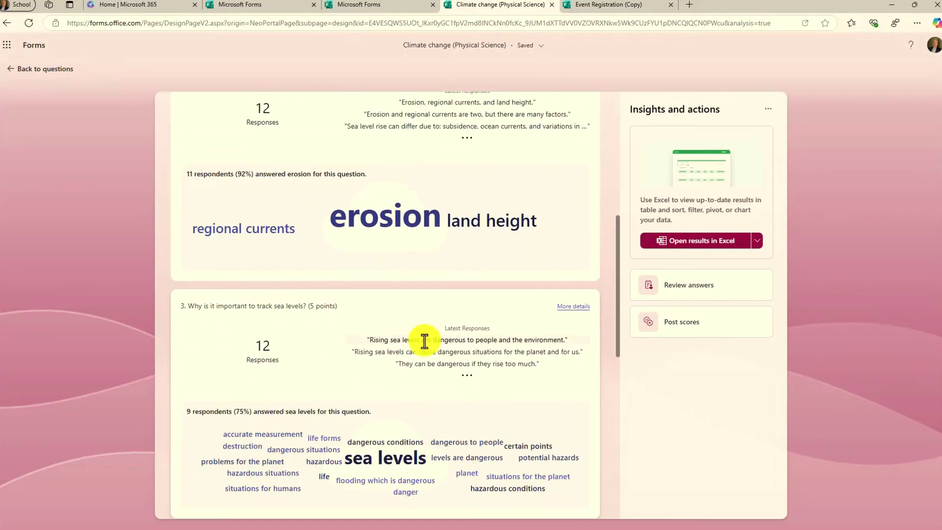
pyautogui.scroll(-3, 343, 332)
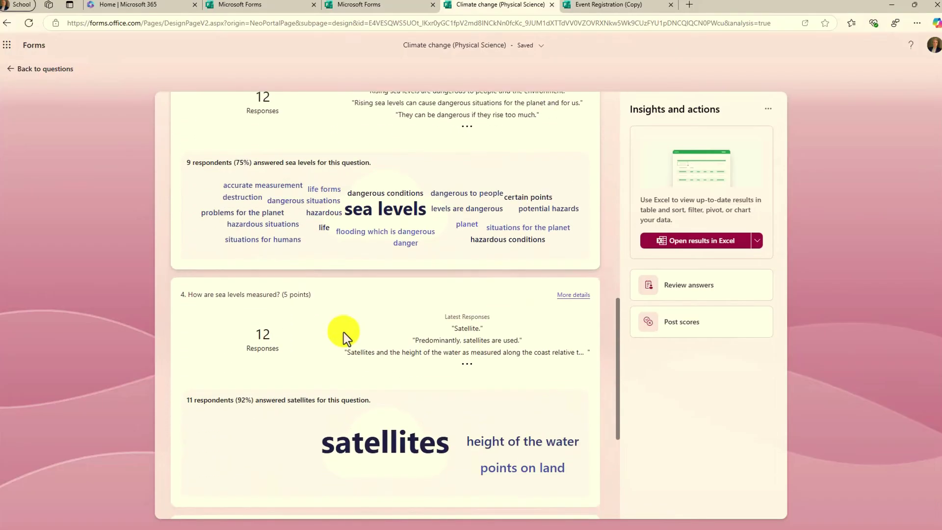
# Review the first respondent's graded answers and the class list for posting scores, returning to the responses overview
pyautogui.click(694, 293)
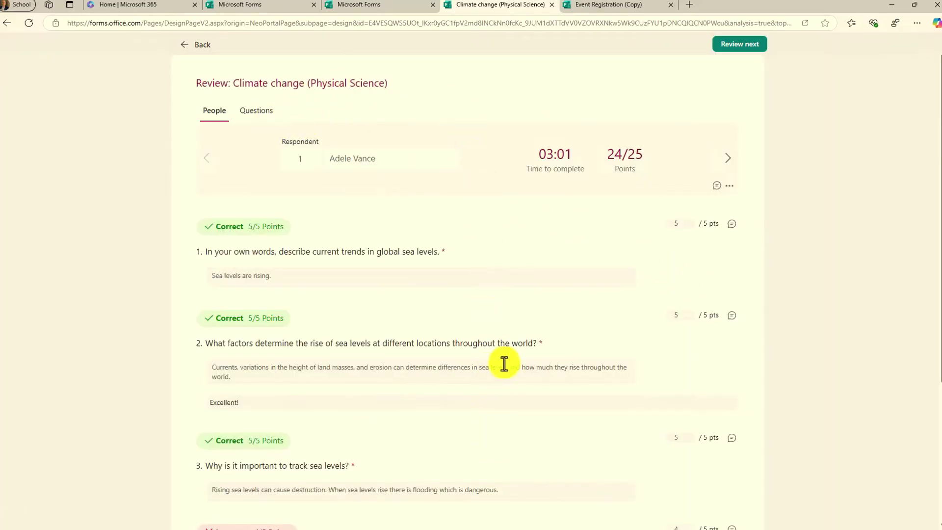
pyautogui.scroll(-2, 505, 360)
pyautogui.scroll(2, 504, 360)
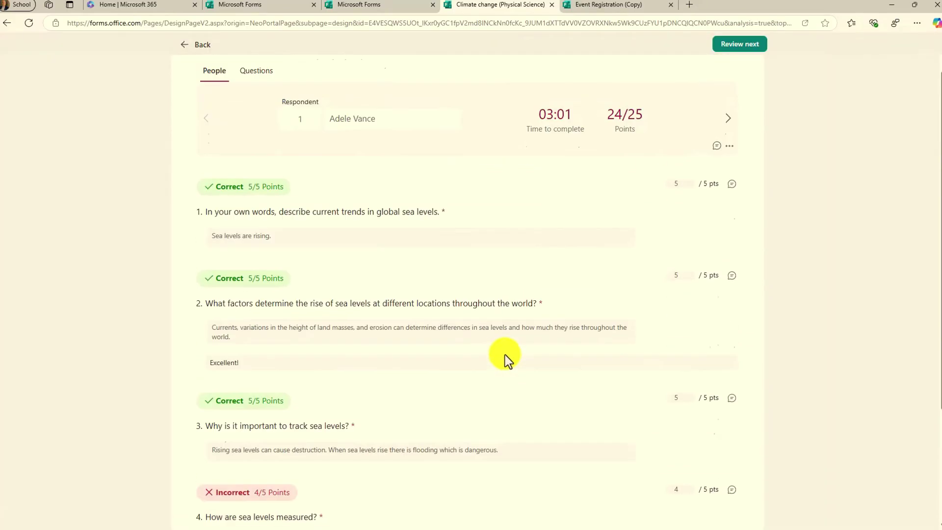
pyautogui.click(201, 45)
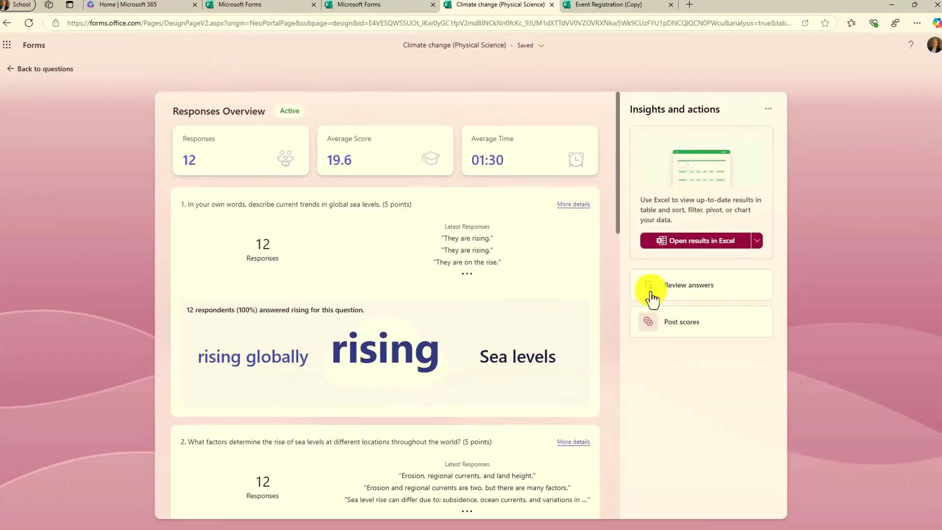
pyautogui.click(684, 324)
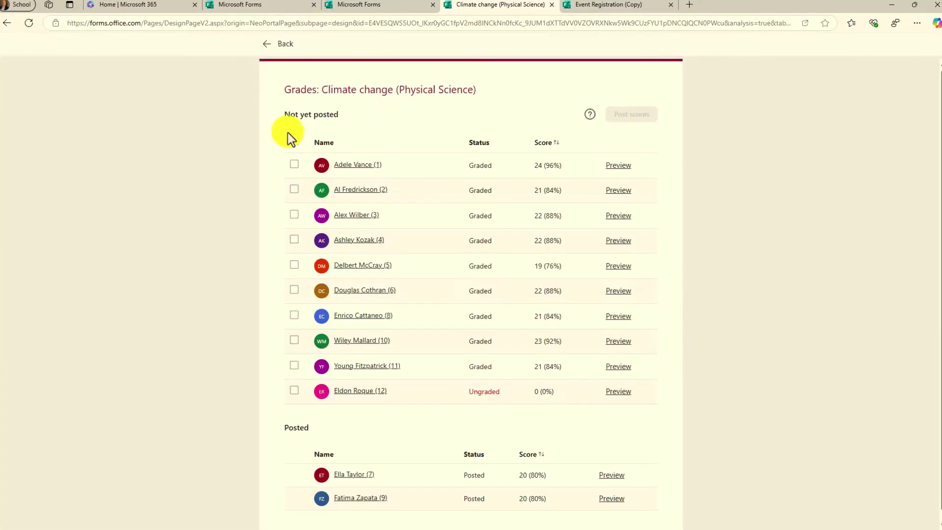
pyautogui.click(284, 44)
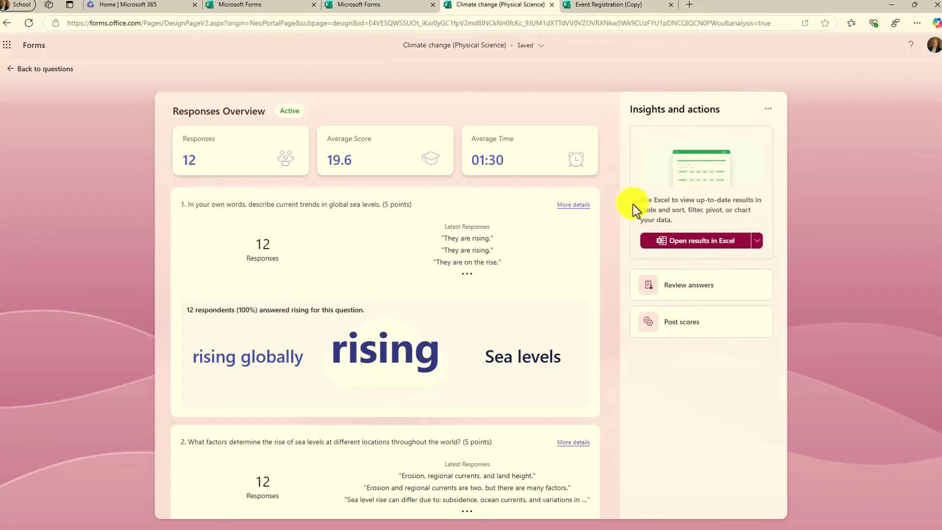
# Open the Climate change quiz results in Excel
pyautogui.click(702, 241)
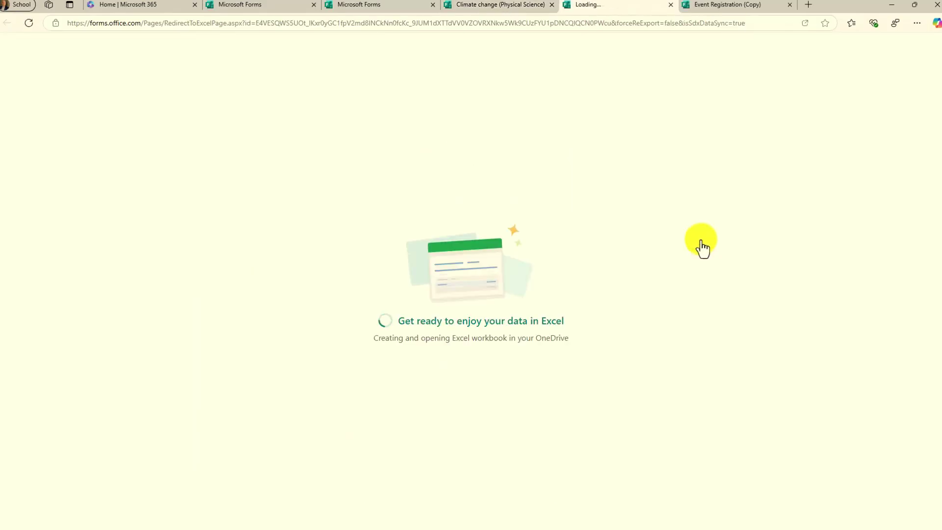